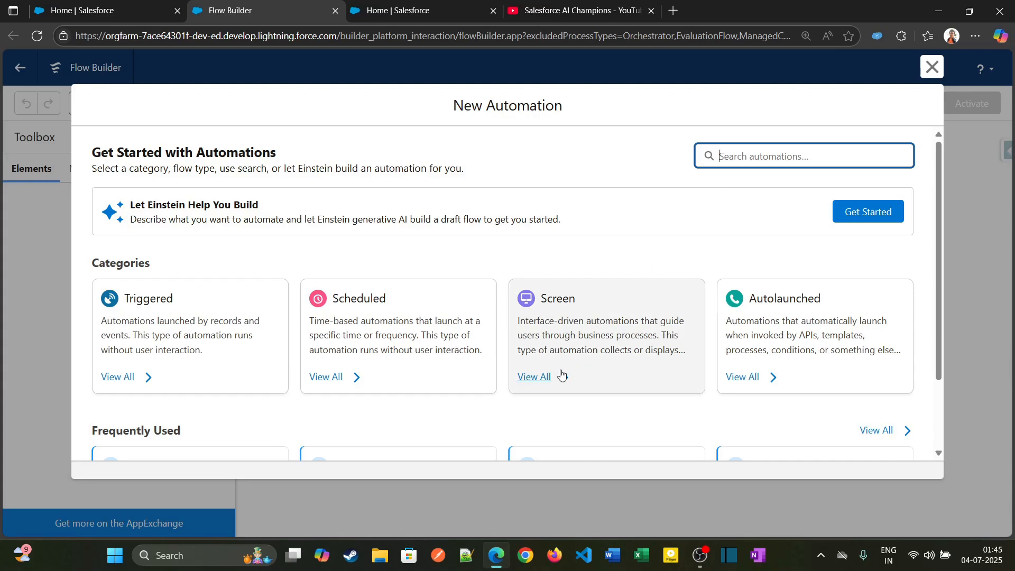
Step: Search the web for dummy json in a new tab, open the DummyJSON site, and close the search results tab
left_click(673, 10)
type("dumm")
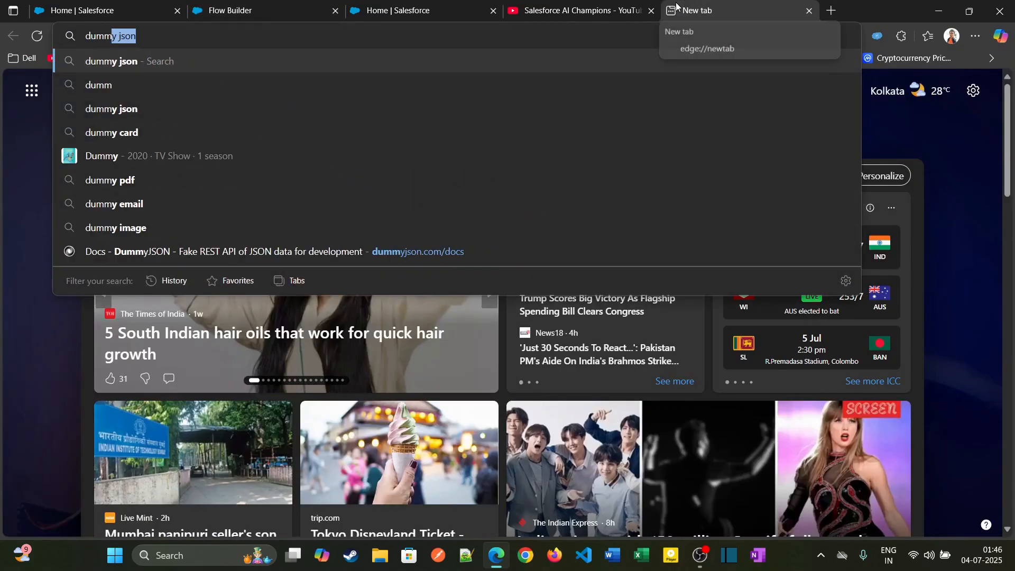
key("Return")
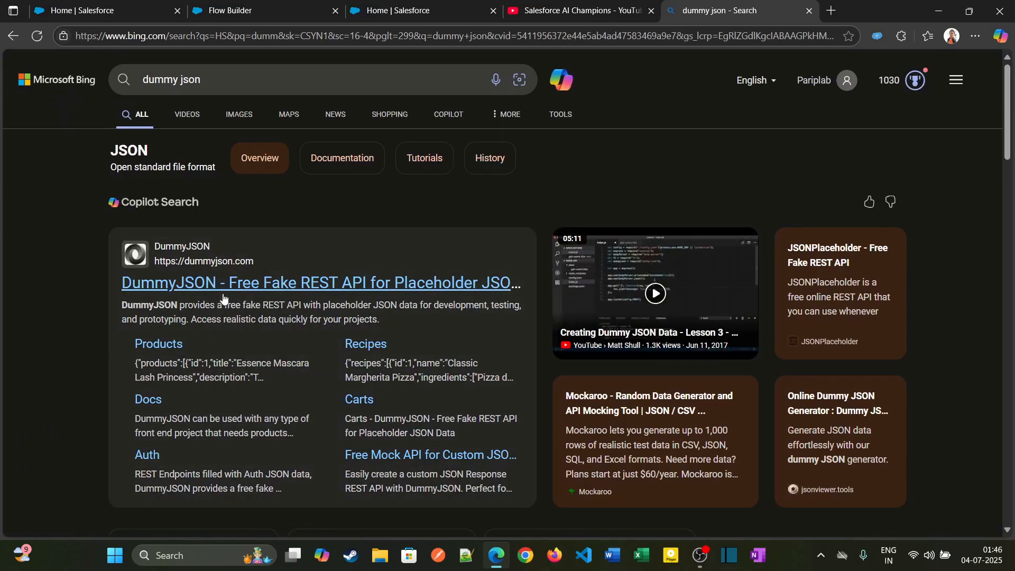
left_click(223, 285)
left_click_drag(758, 14, 655, 14)
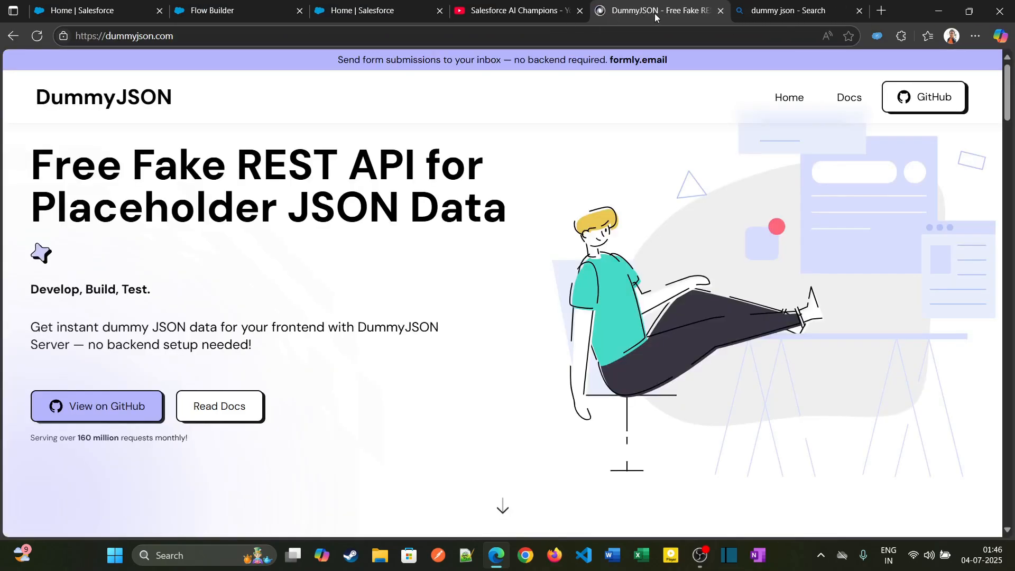
left_click(764, 13)
left_click(858, 11)
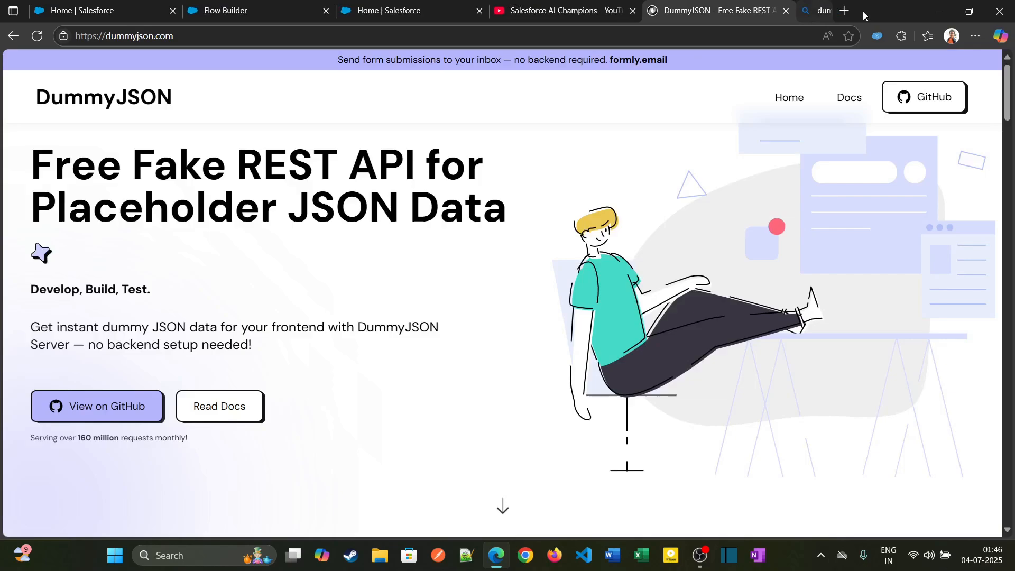
Step: Open the Products documentation on DummyJSON and examine the output of the product category list endpoint
left_click(847, 102)
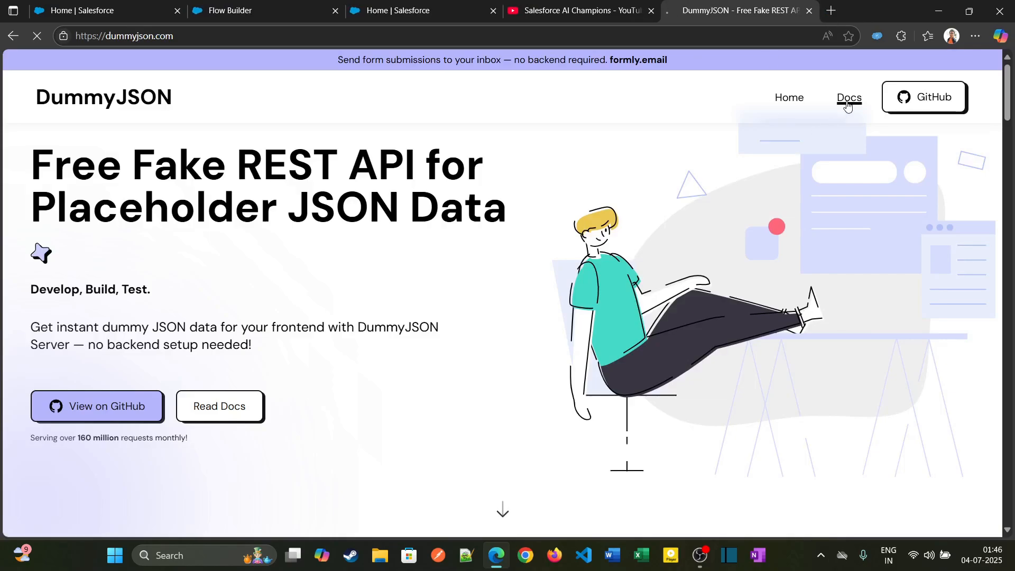
left_click_drag(962, 272, 970, 405)
left_click(890, 196)
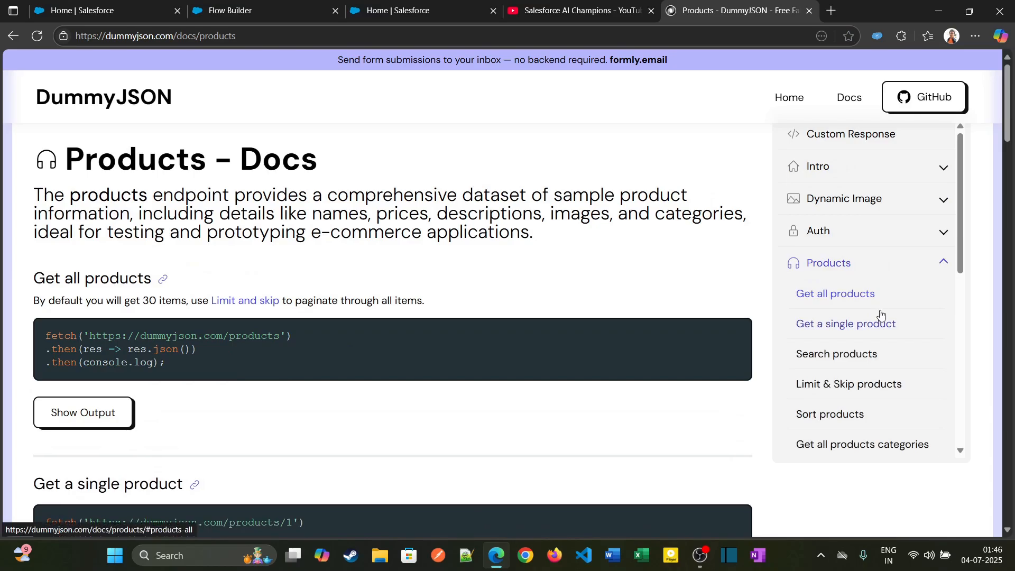
left_click_drag(958, 258, 956, 311)
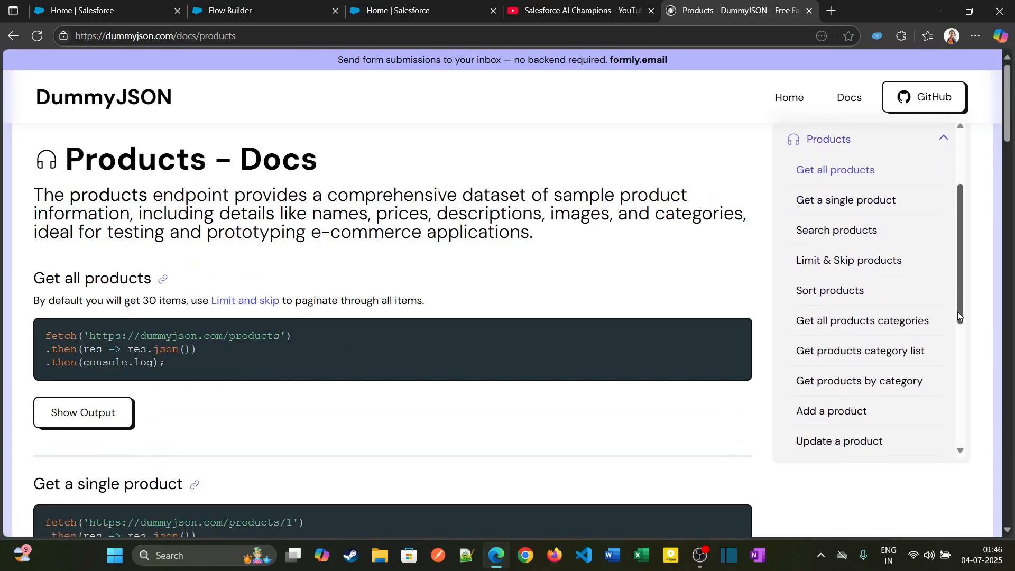
left_click(869, 344)
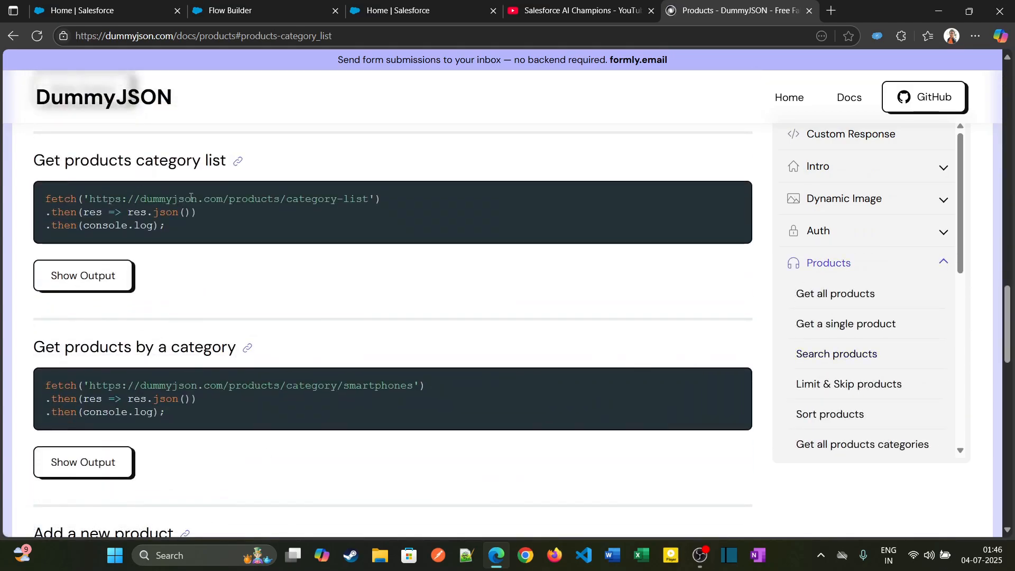
left_click(109, 280)
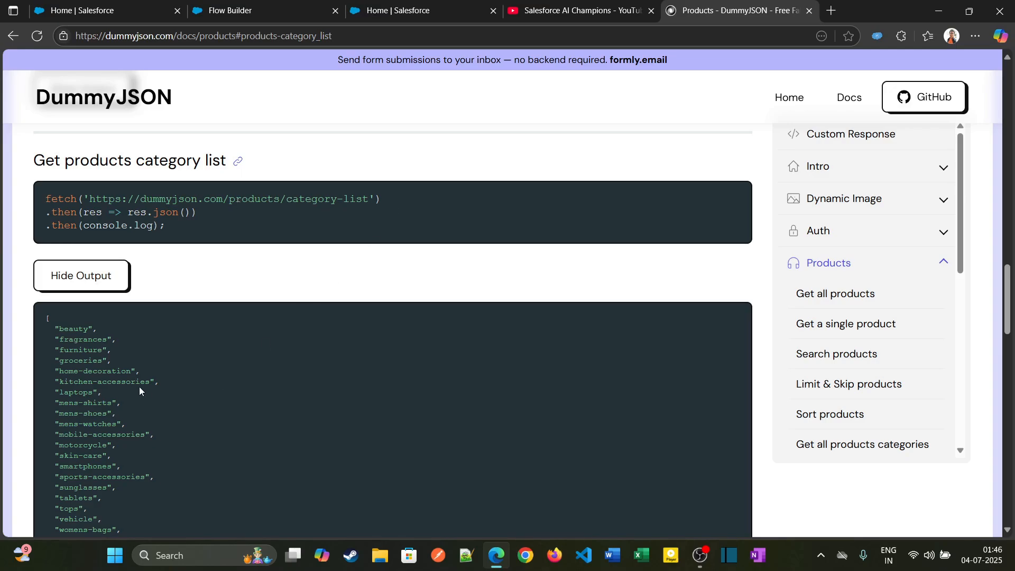
scroll(140, 391, "down", 2)
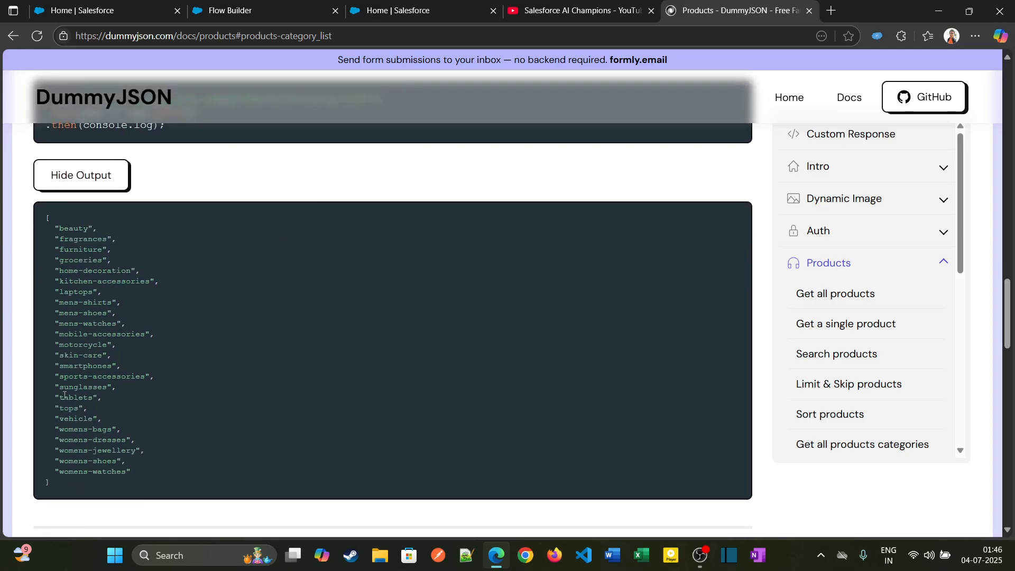
scroll(71, 381, "up", 2)
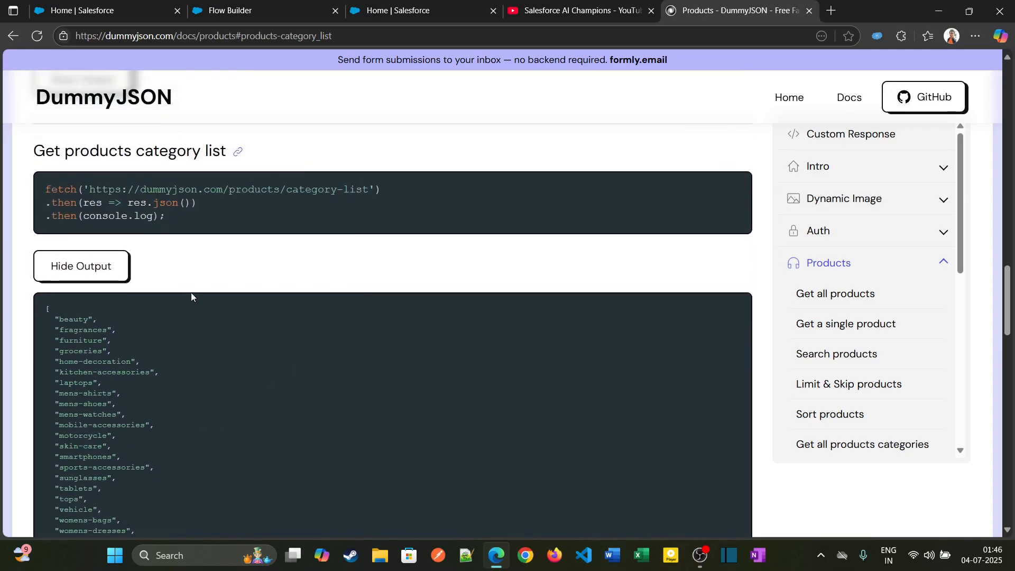
Step: Return to Flow Builder and create a new blank screen flow
left_click(404, 8)
left_click(222, 8)
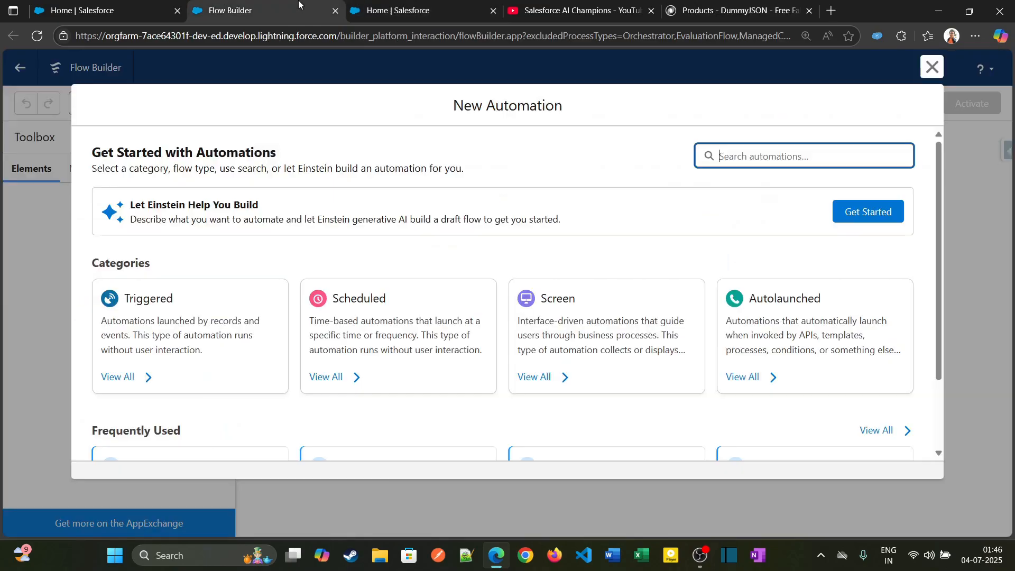
left_click(550, 312)
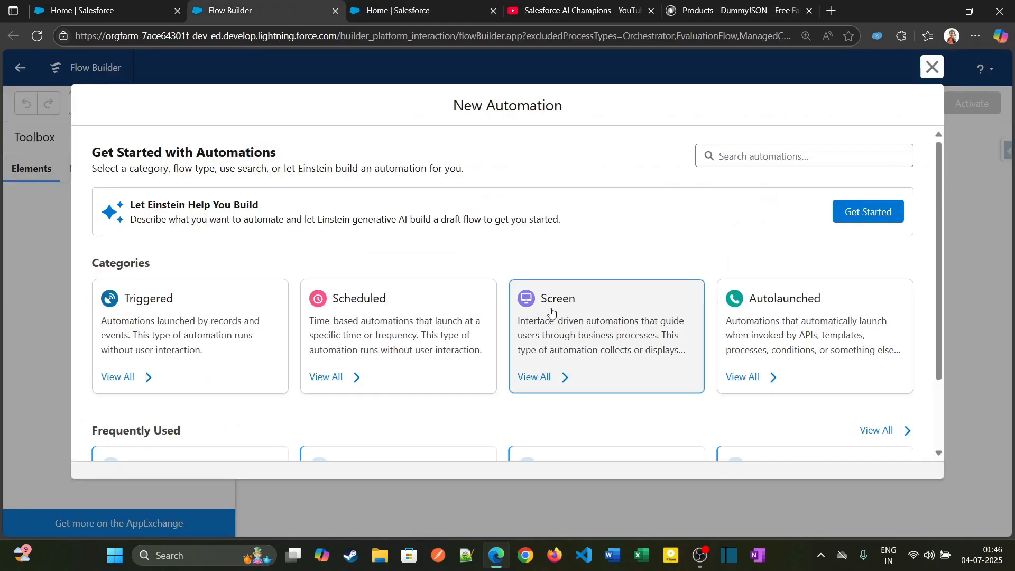
left_click(238, 294)
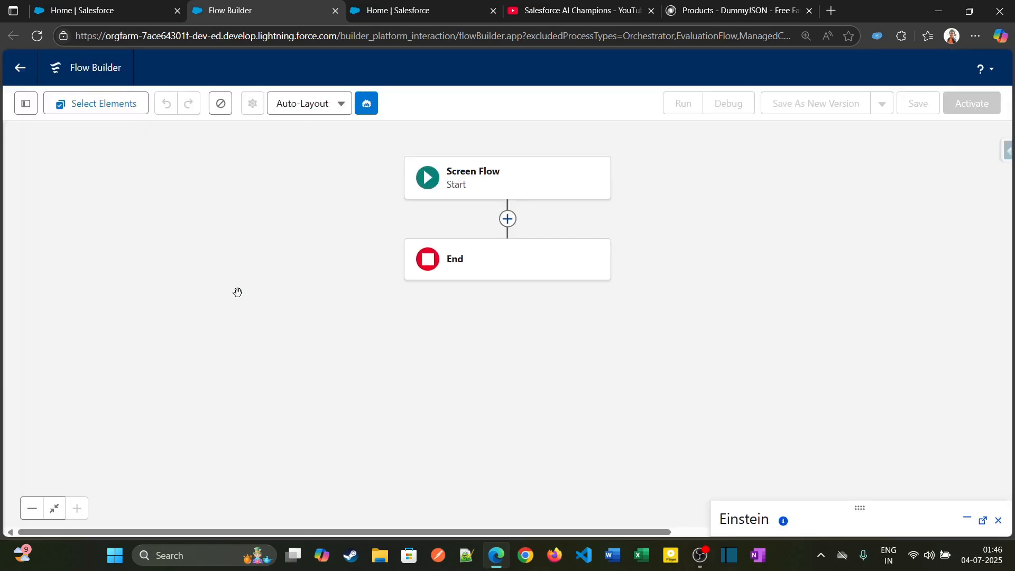
Step: Add an Action element between Start and End and begin creating an HTTP callout for it
left_click(507, 219)
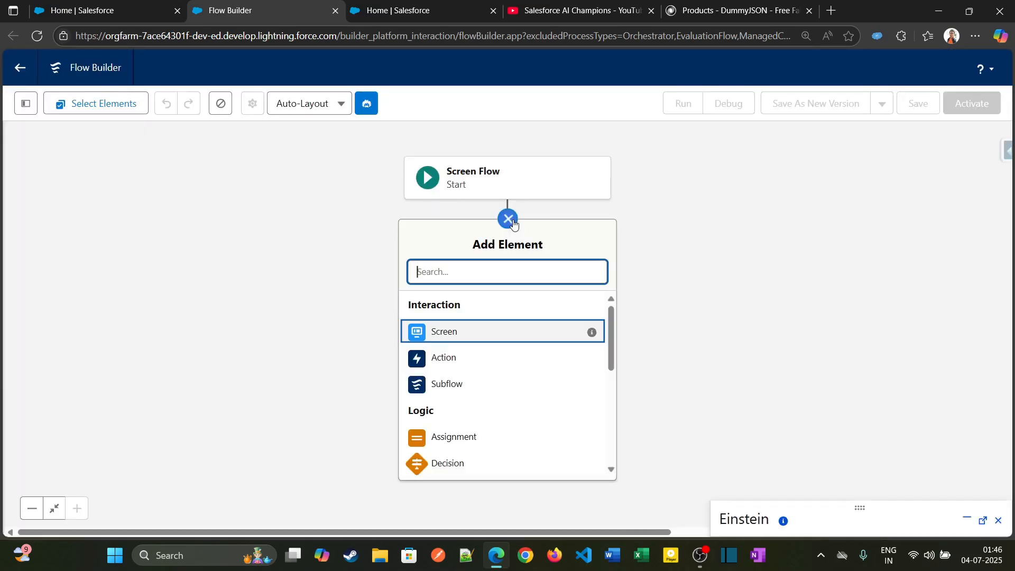
left_click(480, 363)
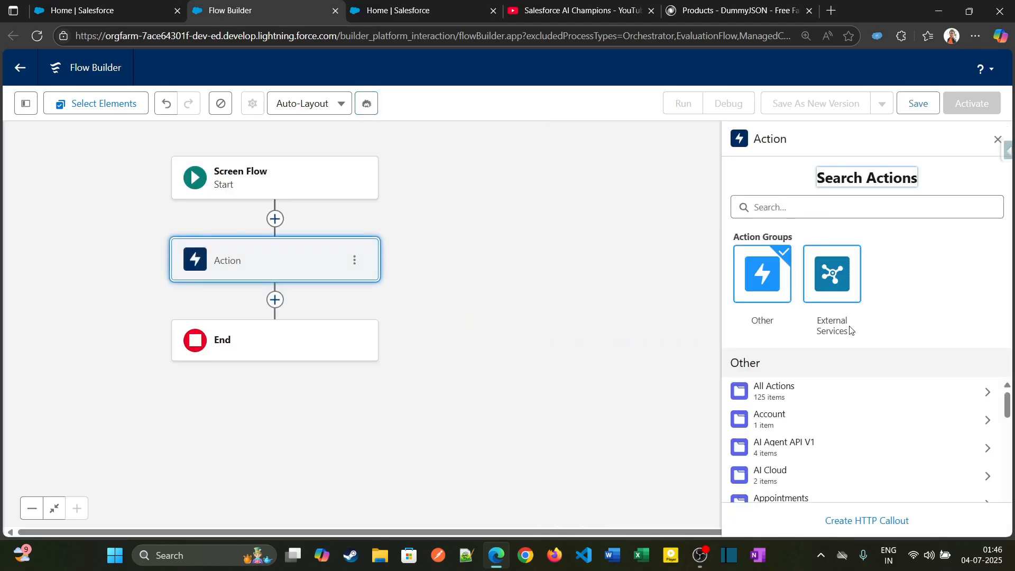
left_click(868, 522)
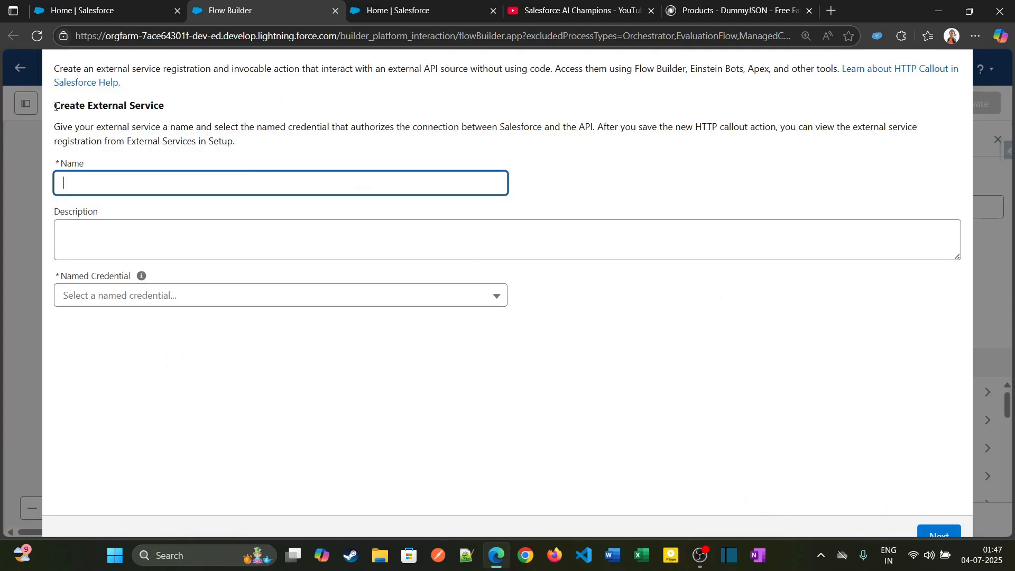
left_click_drag(55, 106, 166, 107)
left_click(207, 140)
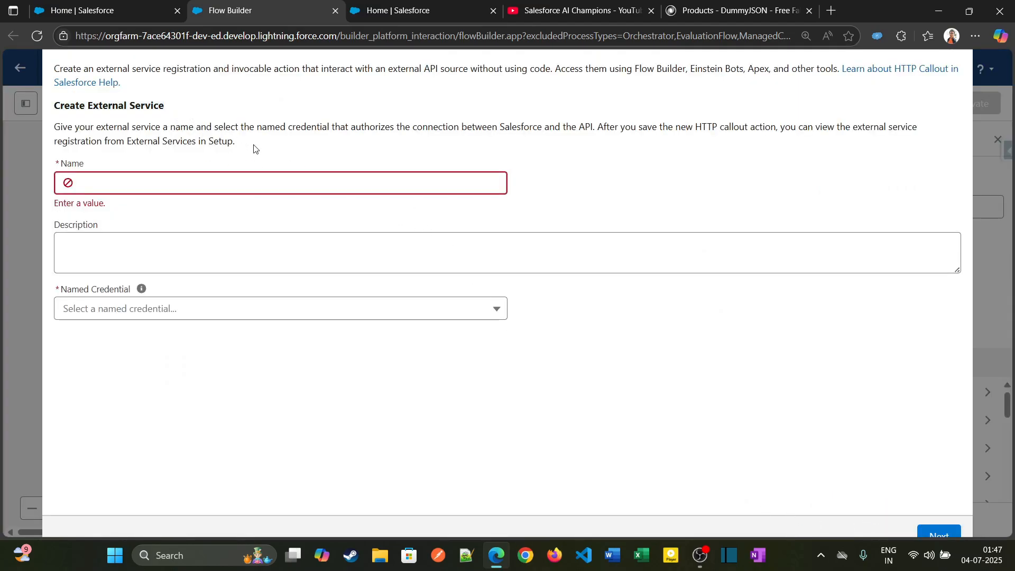
left_click(103, 179)
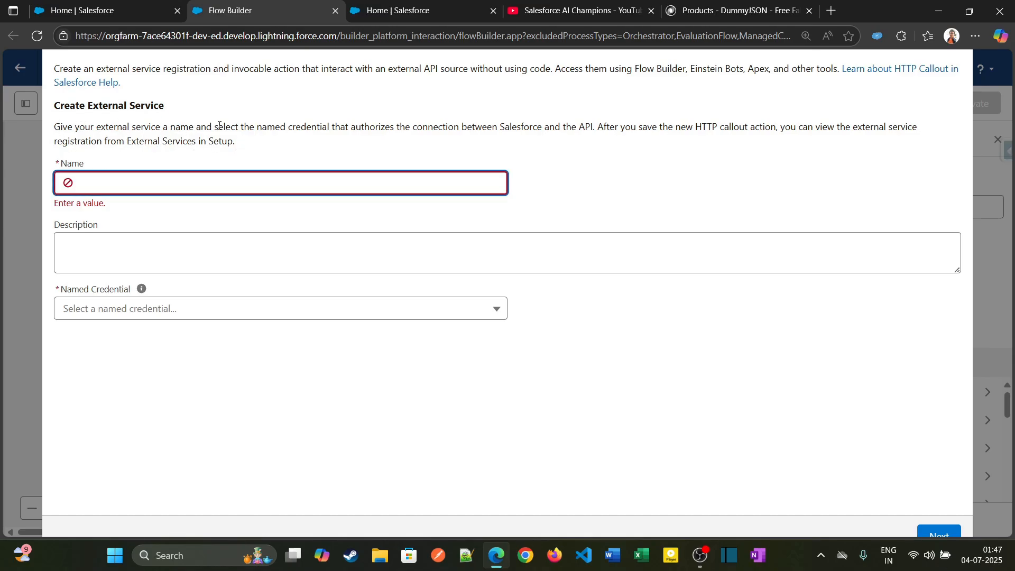
left_click_drag(221, 127, 426, 126)
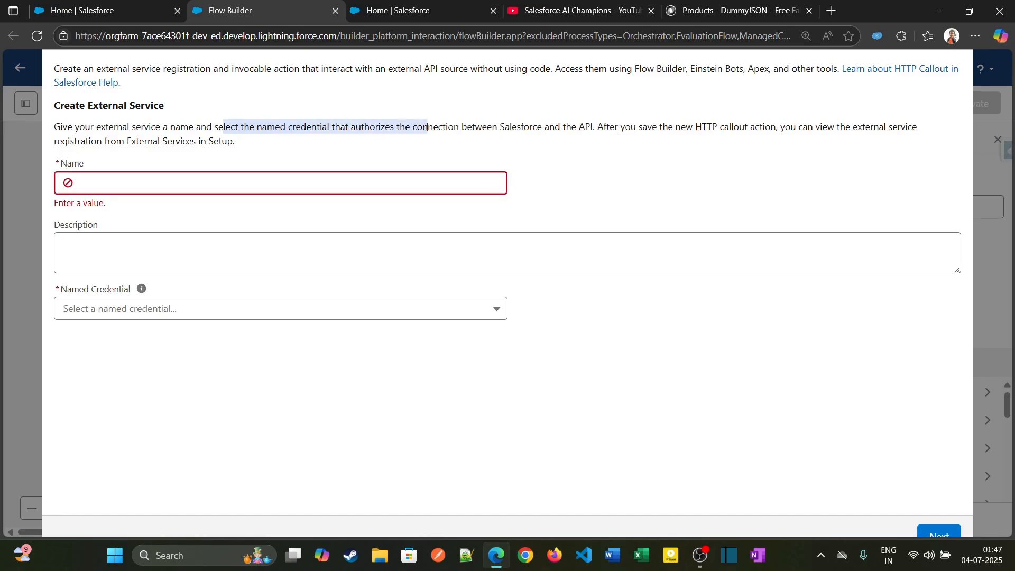
left_click(413, 154)
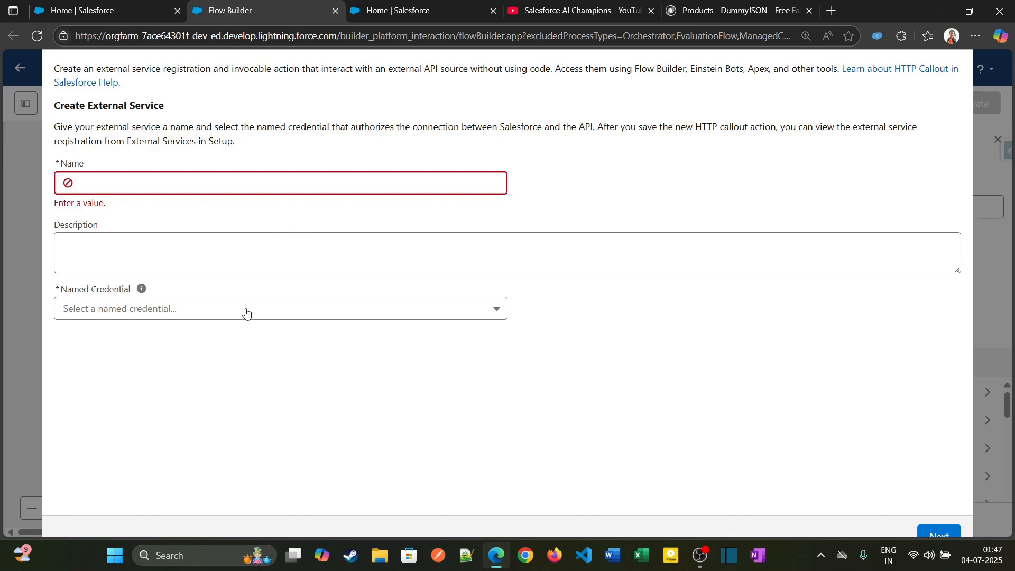
Step: Set the external service's named credential to Dummy Json Named Cred and check its URL
left_click(386, 314)
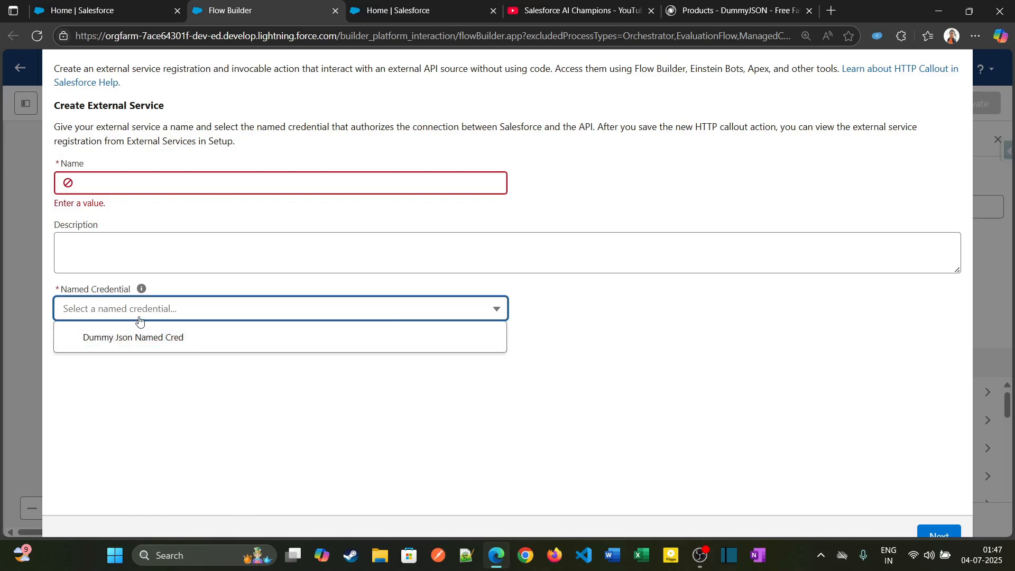
mouse_move(140, 291)
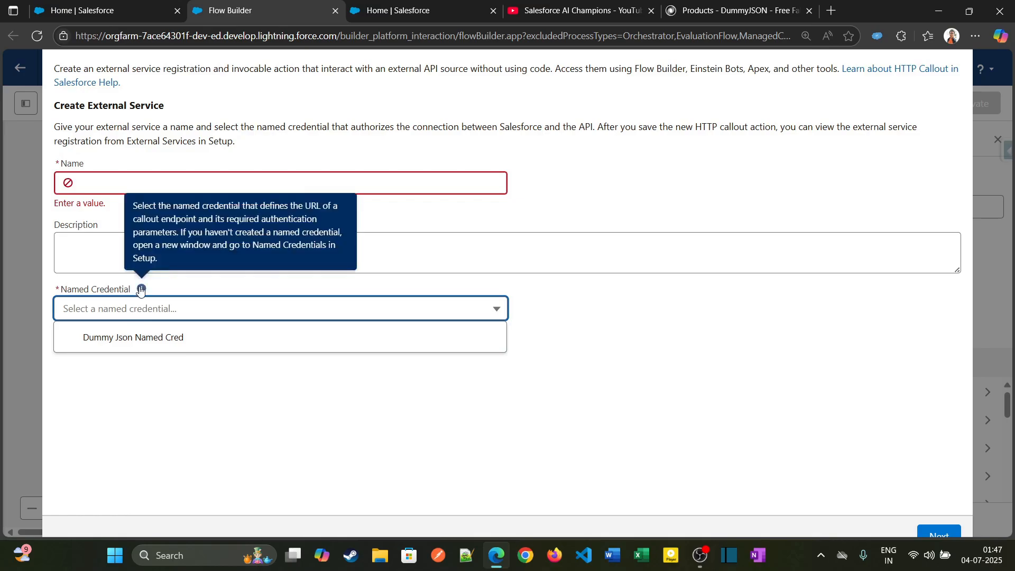
left_click(177, 341)
left_click_drag(80, 356, 186, 359)
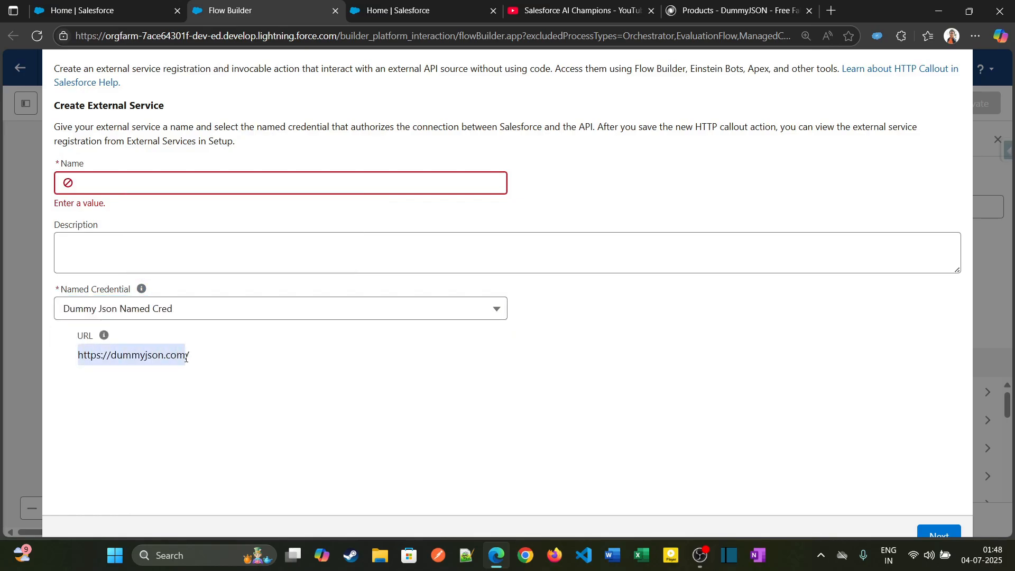
Step: Switch to Salesforce Setup, find Named Credentials by searching for named, and open that page
left_click(396, 13)
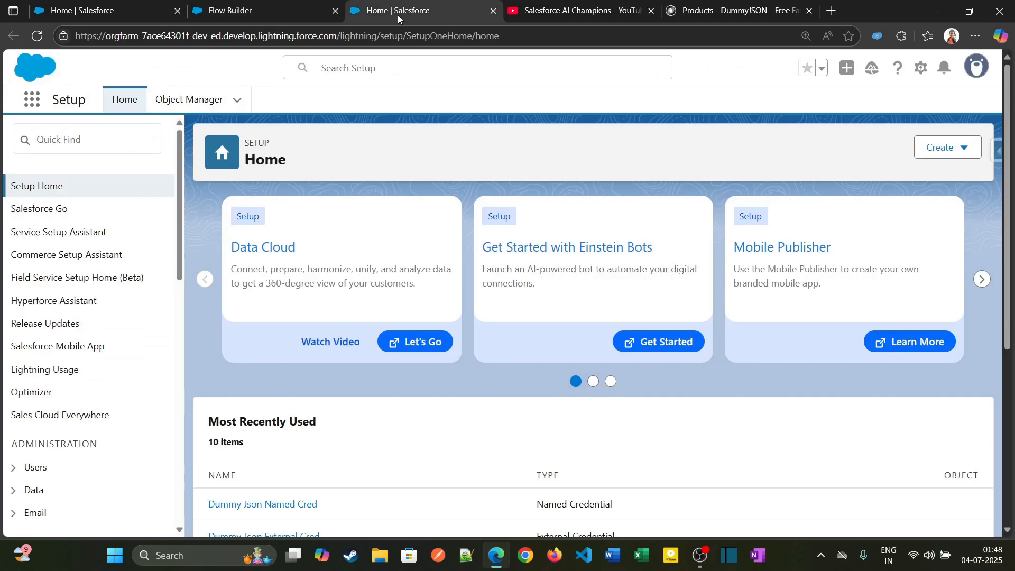
left_click(112, 141)
type("nam")
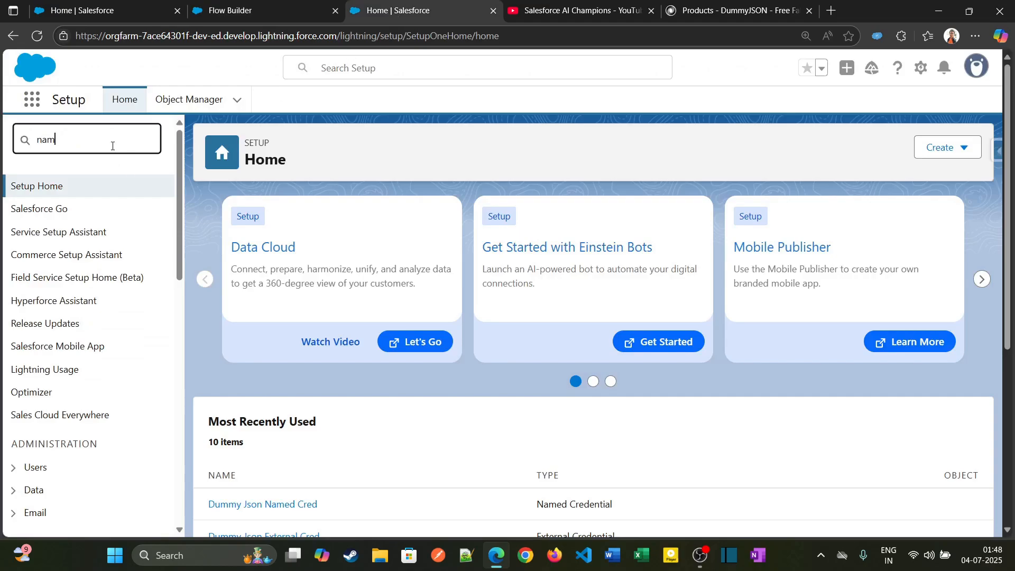
type("ed")
left_click(90, 210)
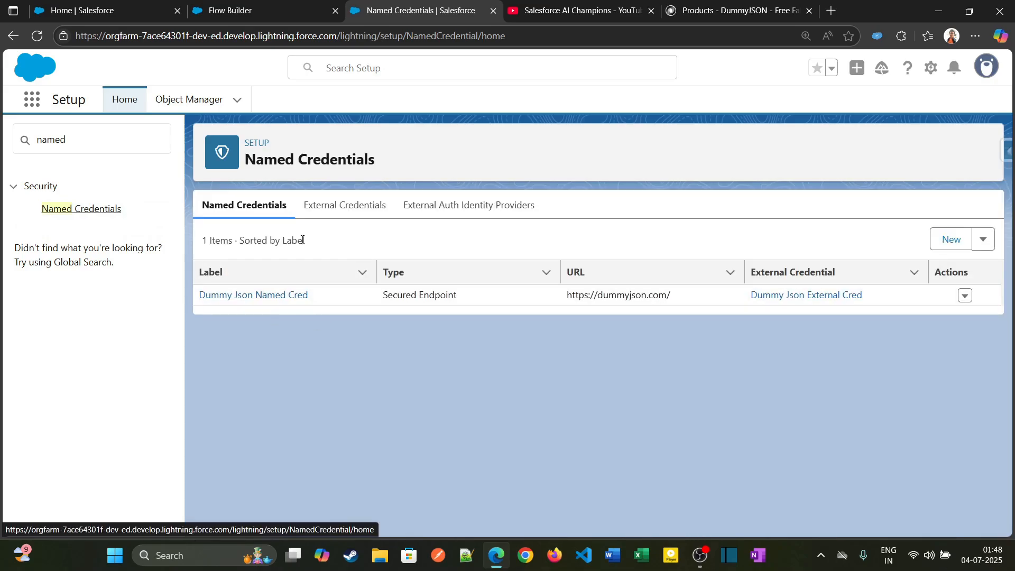
Step: Open Dummy Json Named Cred and review its URL, authentication, and callout options
left_click(297, 297)
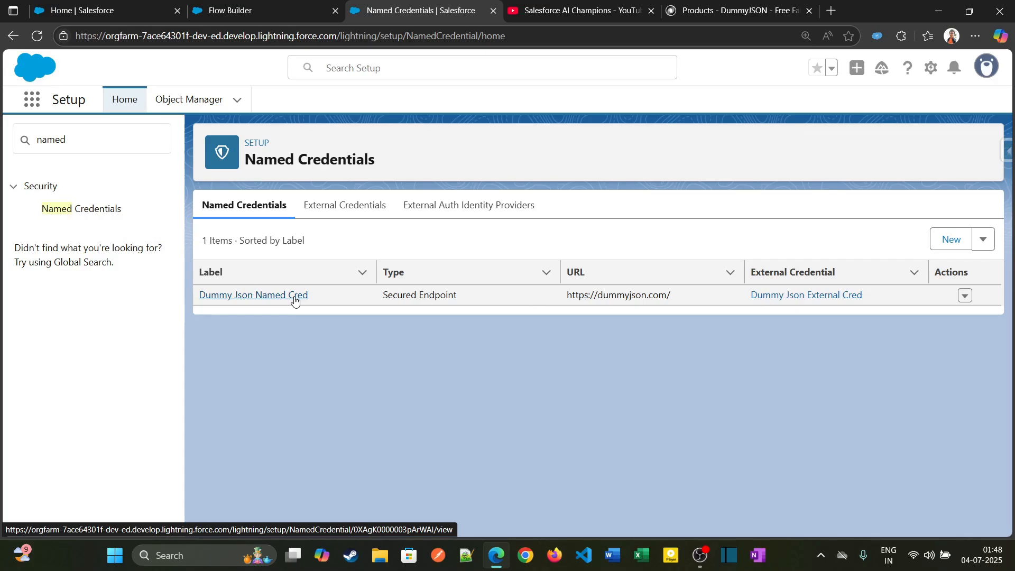
scroll(292, 299, "down", 1)
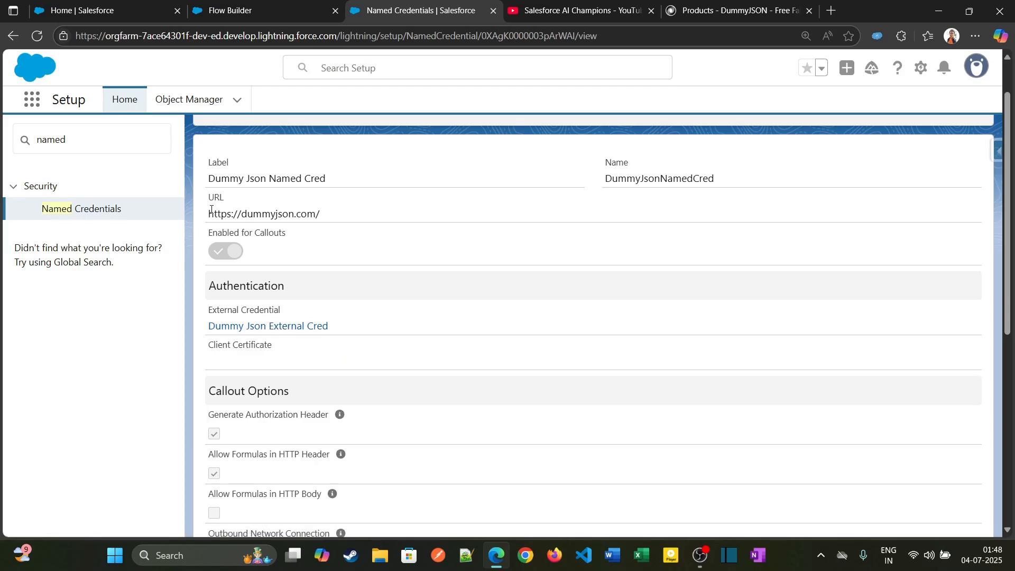
left_click_drag(210, 210, 327, 213)
left_click(326, 212)
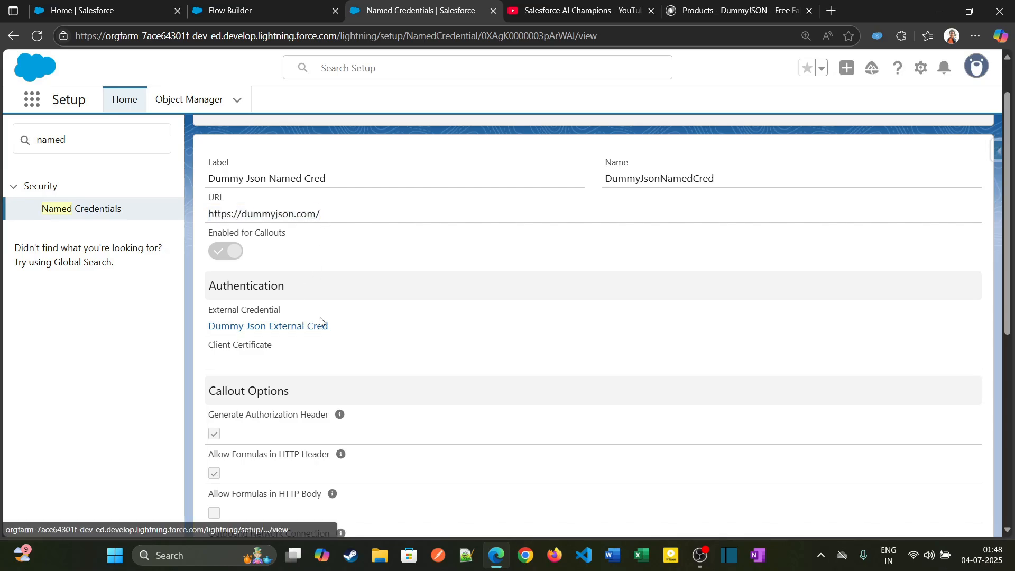
scroll(947, 260, "down", 6)
scroll(946, 260, "up", 4)
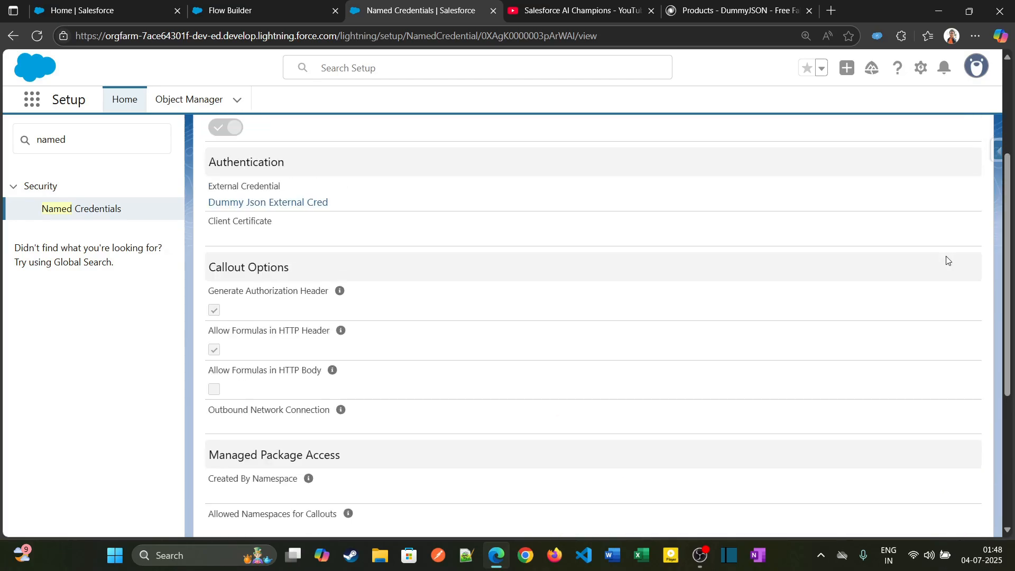
Step: Open the linked Dummy Json External Cred and examine its related named credentials and principals
left_click(279, 202)
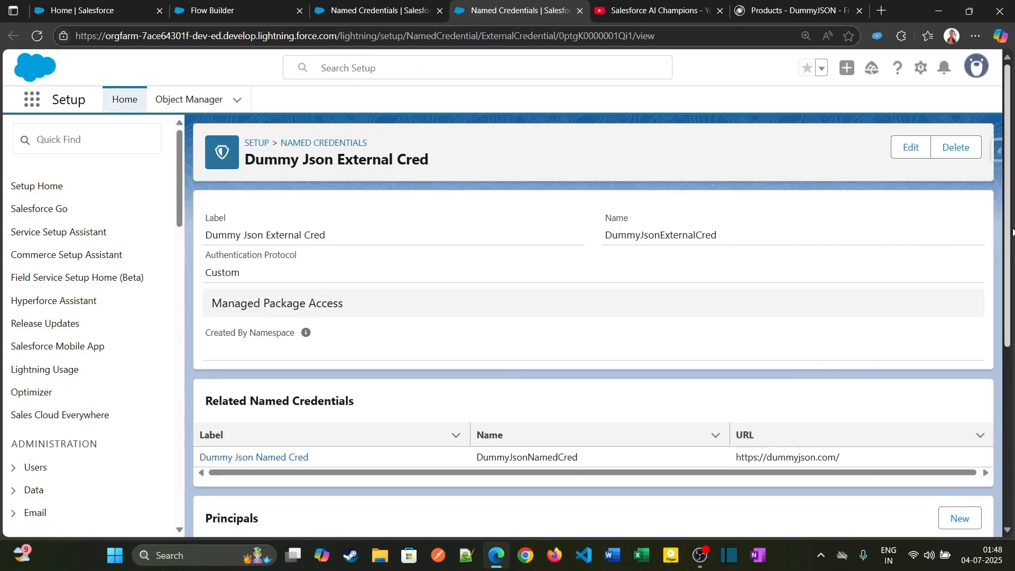
scroll(838, 362, "down", 4)
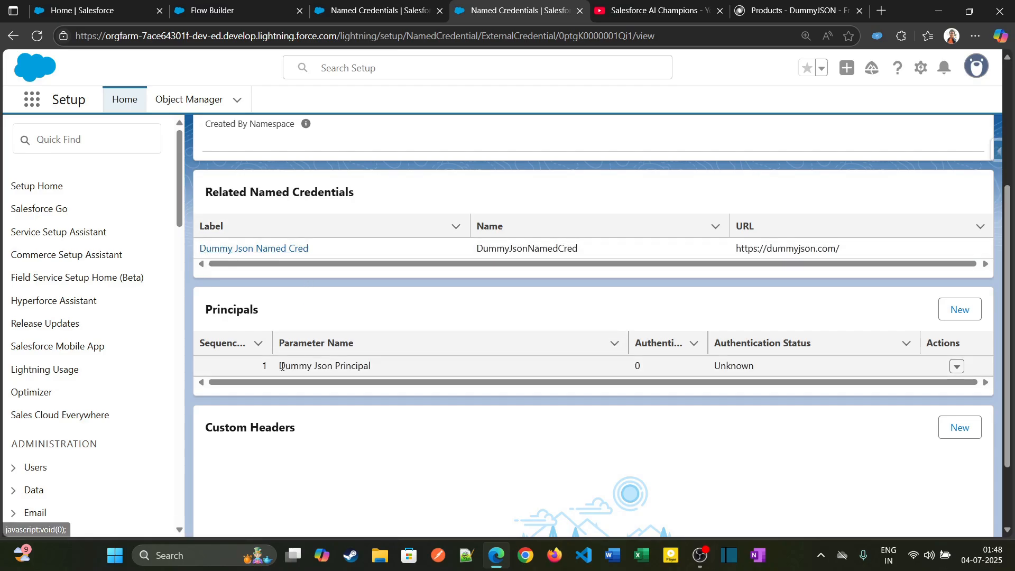
left_click_drag(275, 365, 374, 368)
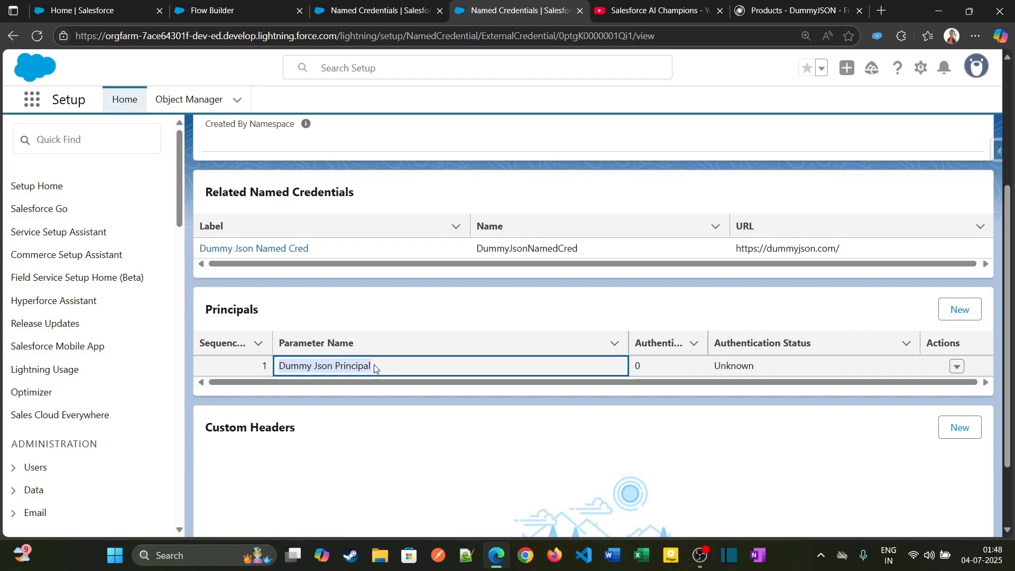
left_click(385, 324)
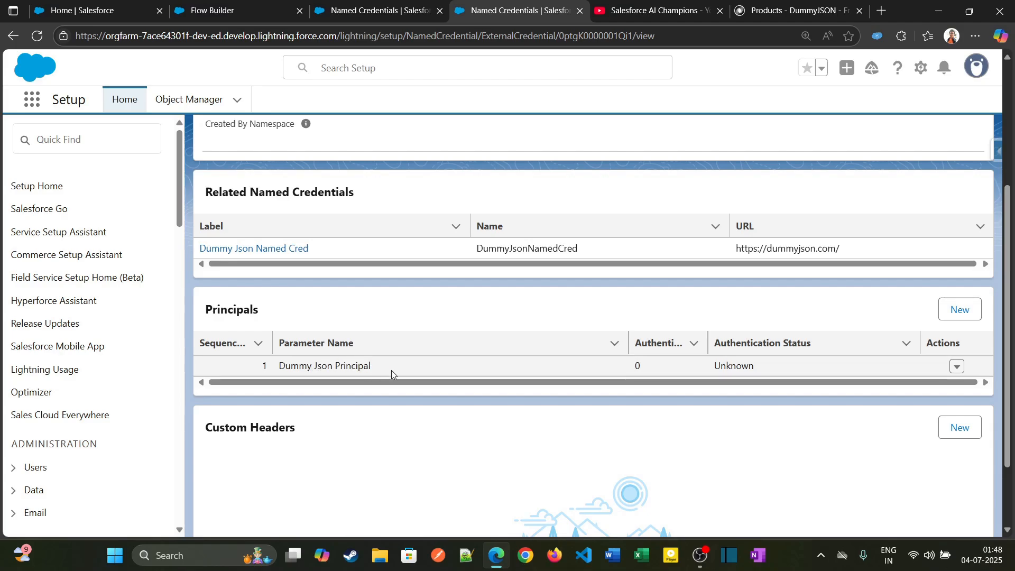
Step: Check the principal's parameter name in the external credential's Principals list
left_click_drag(381, 369, 275, 370)
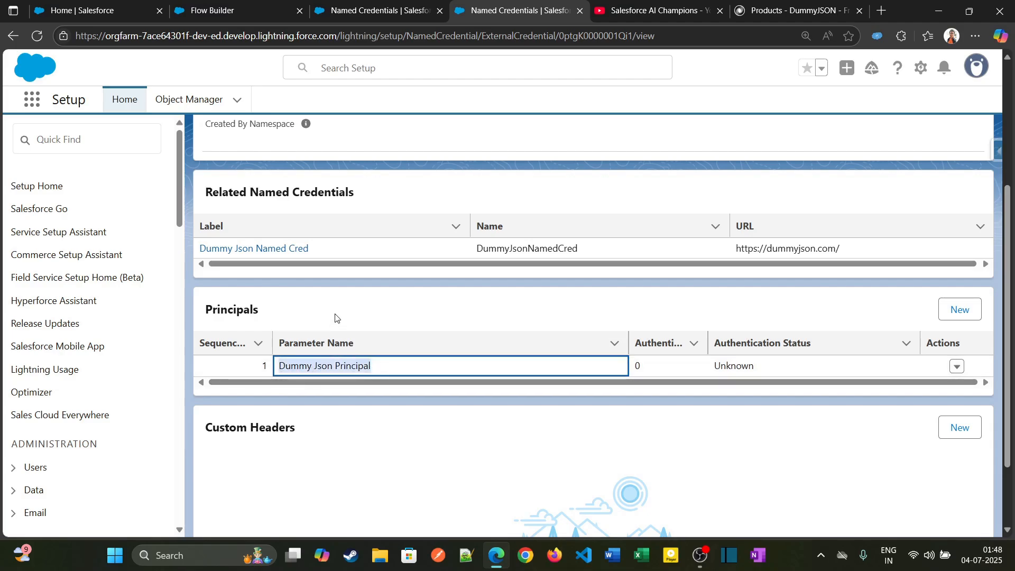
scroll(335, 317, "up", 1)
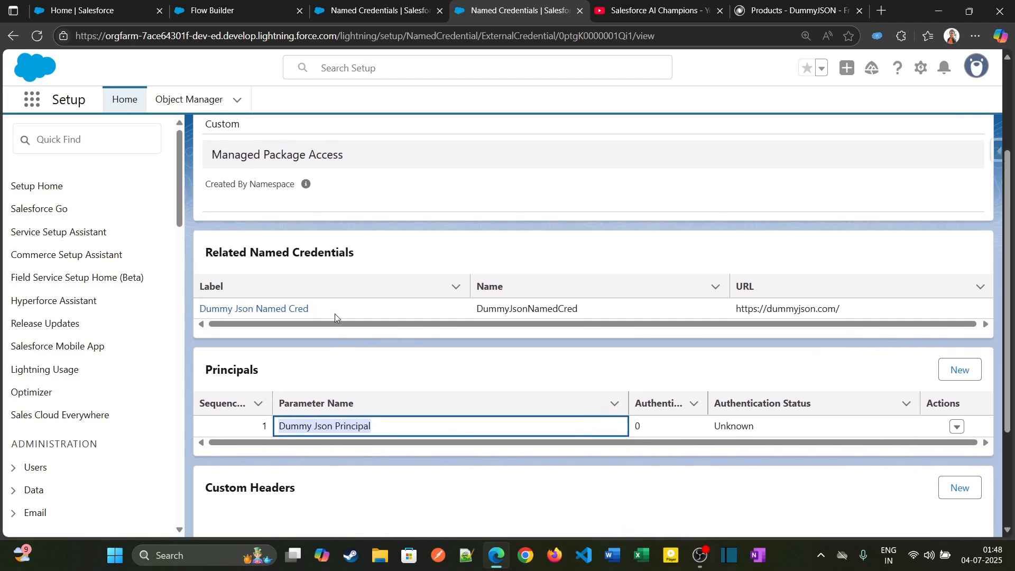
scroll(335, 317, "up", 1)
Step: Find Profiles in Setup by searching for profil and open that page
left_click(120, 140)
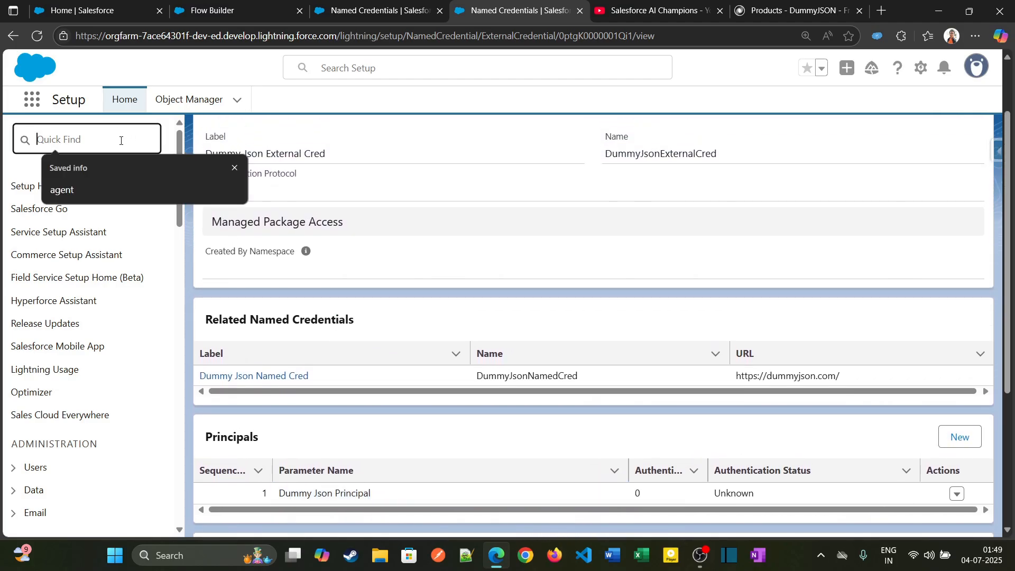
type("prof")
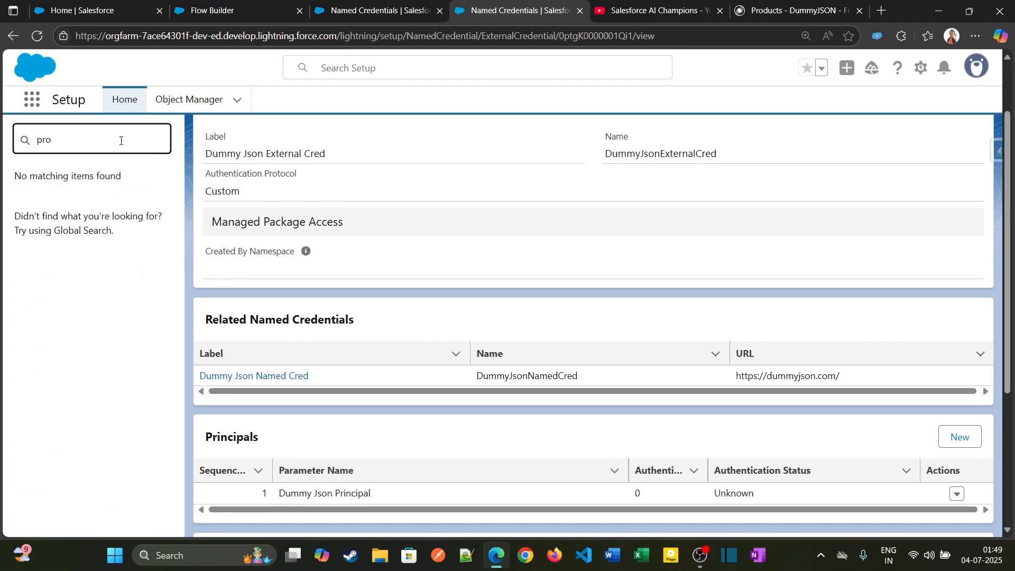
type("il")
left_click(66, 213)
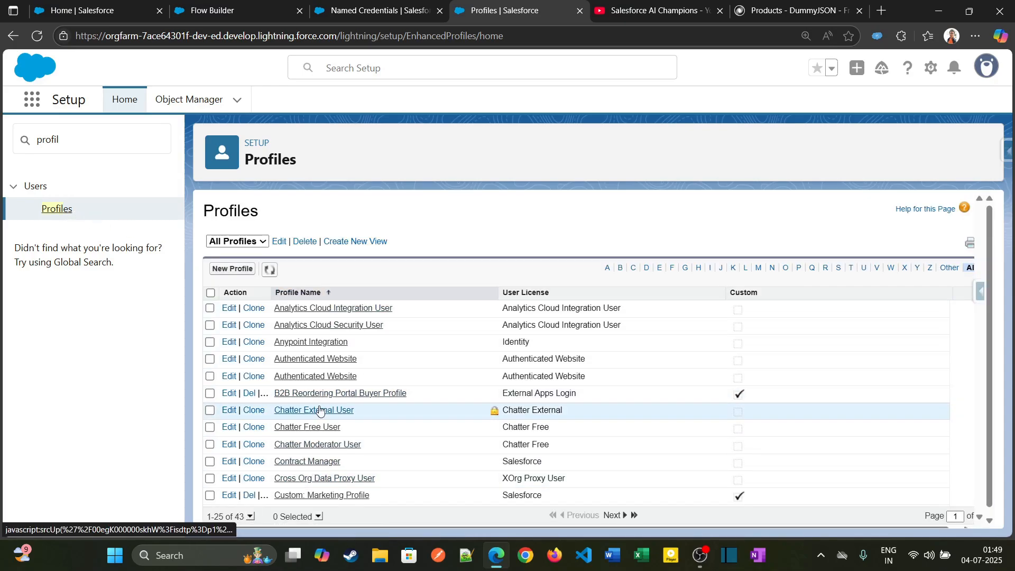
Step: Browse the profiles, filter them to names starting with S, and open the System Administrator profile
scroll(320, 407, "down", 5)
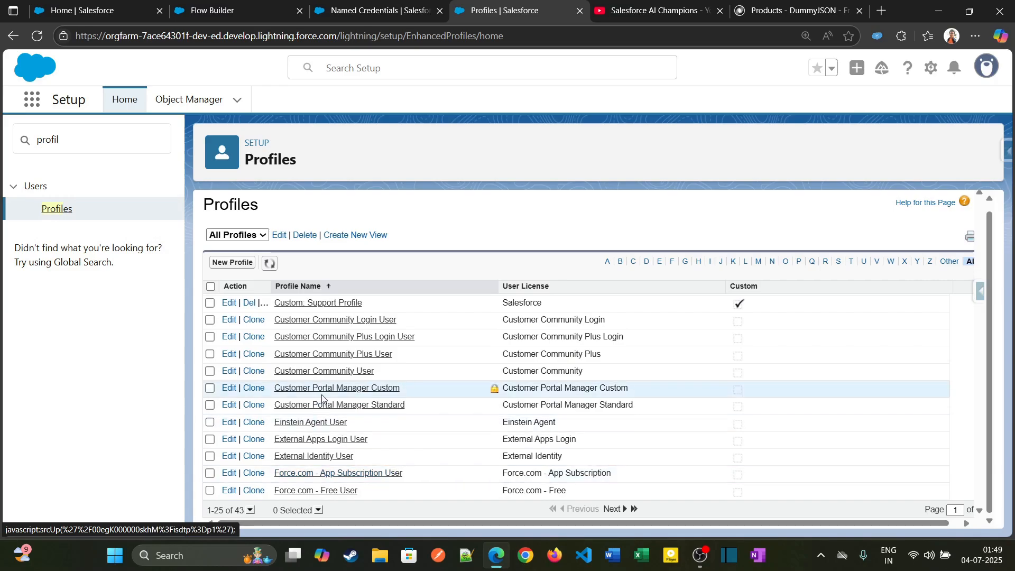
scroll(322, 399, "up", 3)
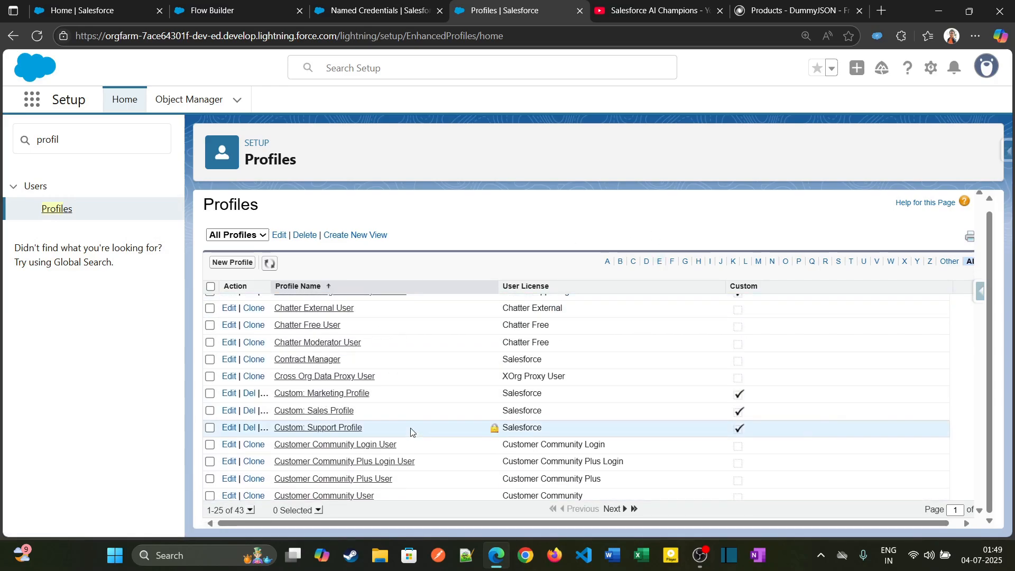
scroll(411, 431, "up", 3)
scroll(410, 431, "down", 6)
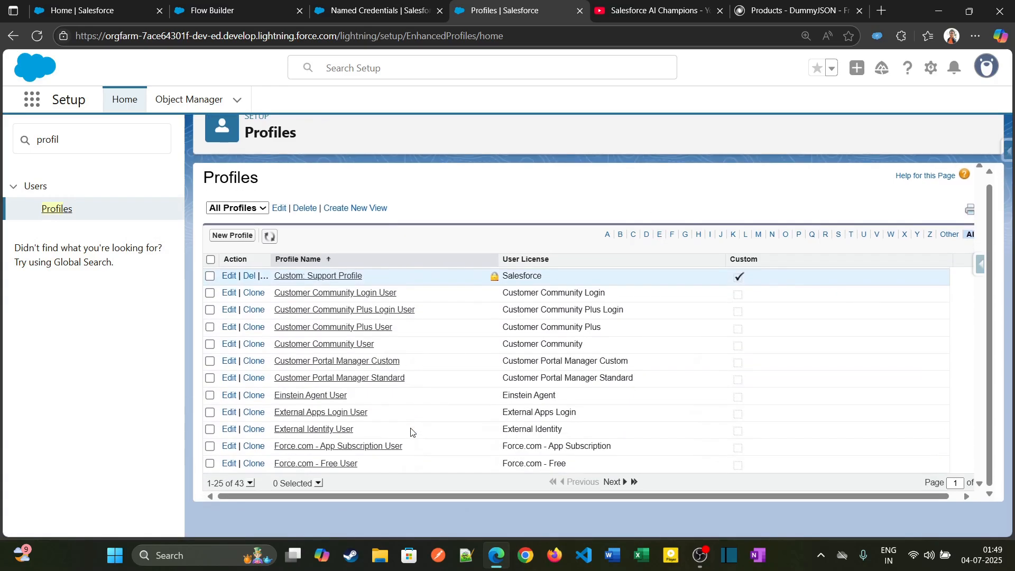
scroll(410, 431, "up", 1)
left_click(837, 266)
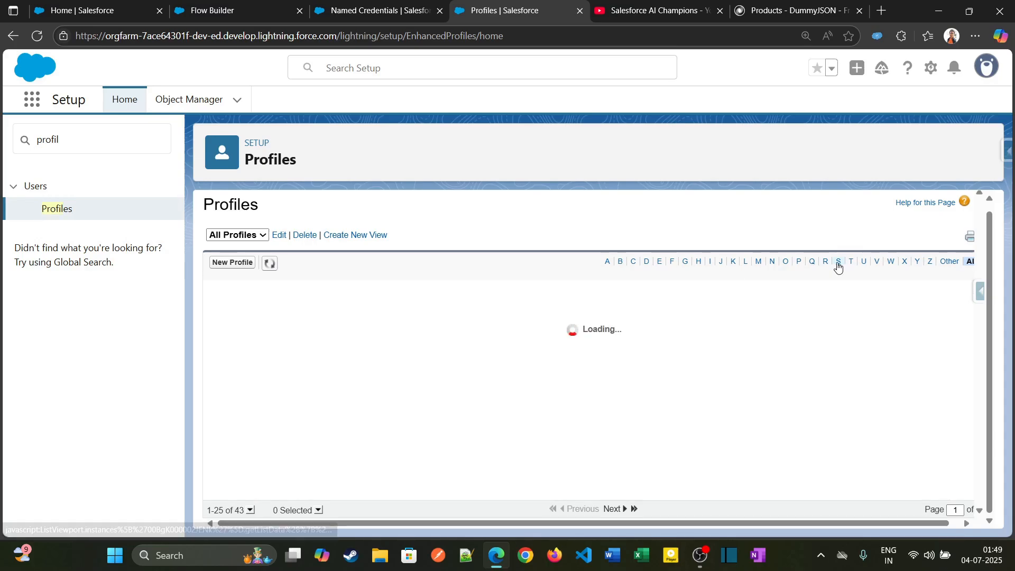
left_click(309, 395)
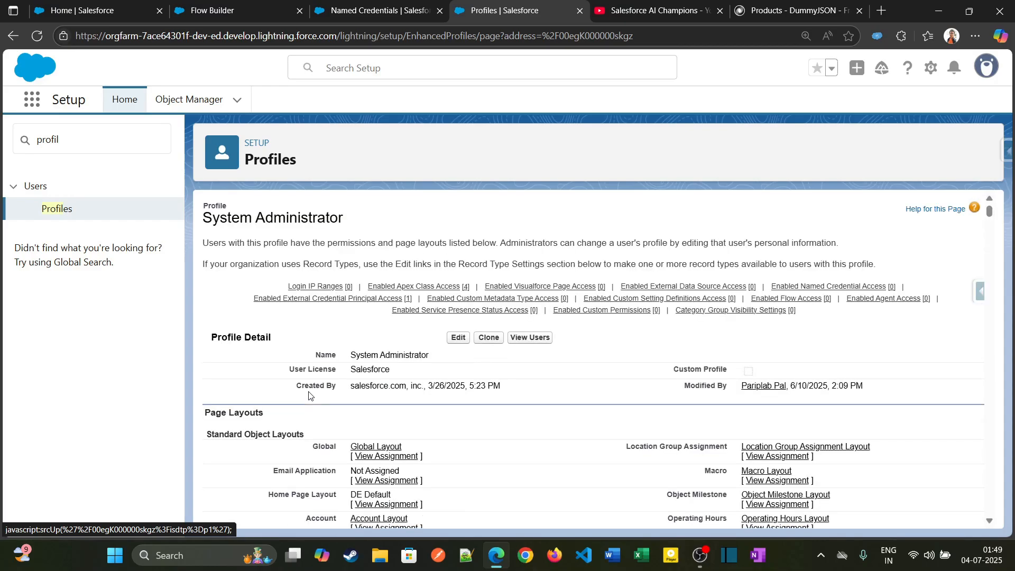
Step: Examine the System Administrator profile's Enabled External Credential Principal Access section for the Dummy Json principal
scroll(327, 370, "down", 3)
mouse_move(345, 218)
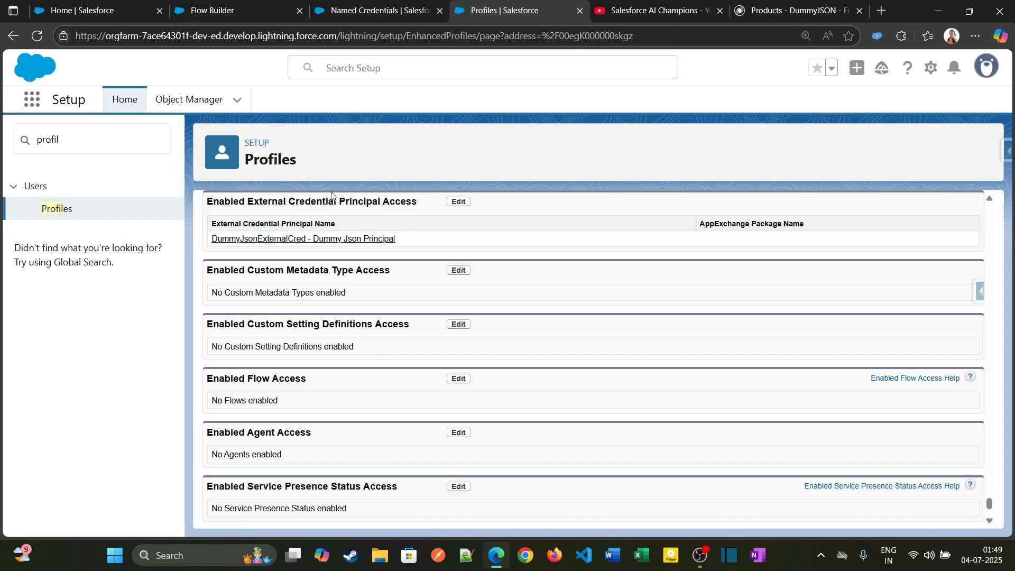
left_click(386, 8)
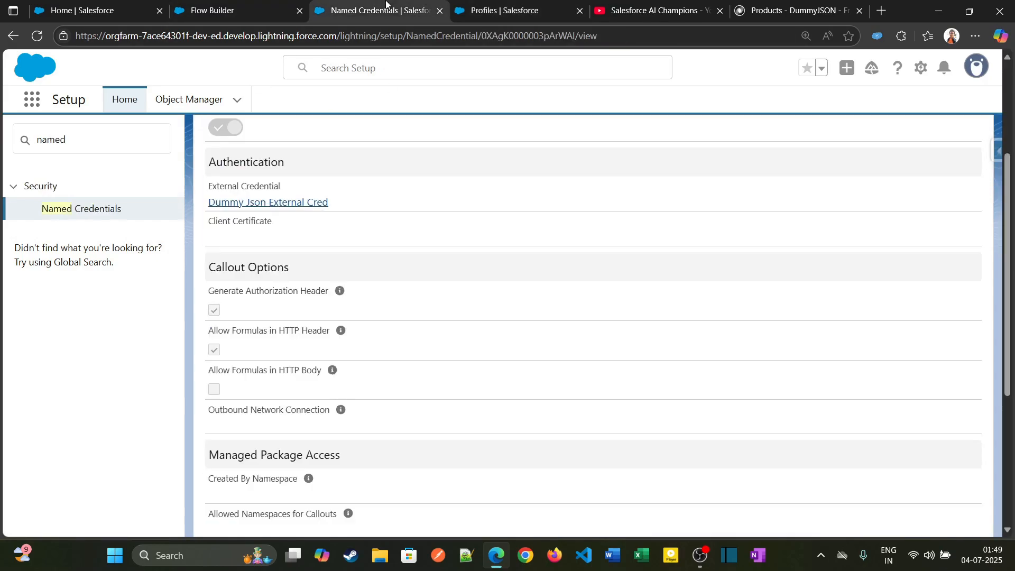
left_click(488, 5)
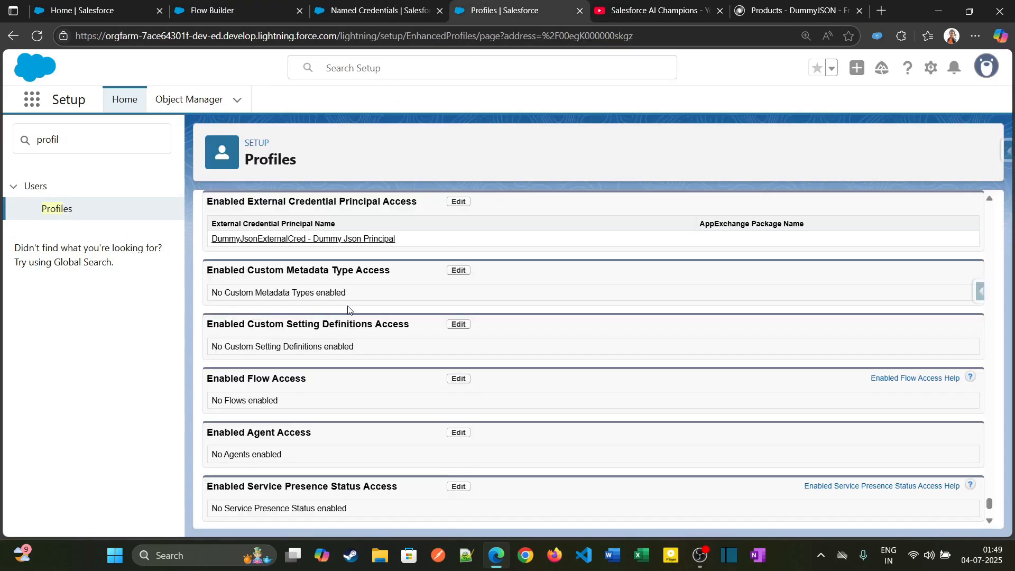
Step: Return to the Dummy Json Named Cred details and review its URL, authentication, callout options, and managed package access
key("ctrl+shift+Tab")
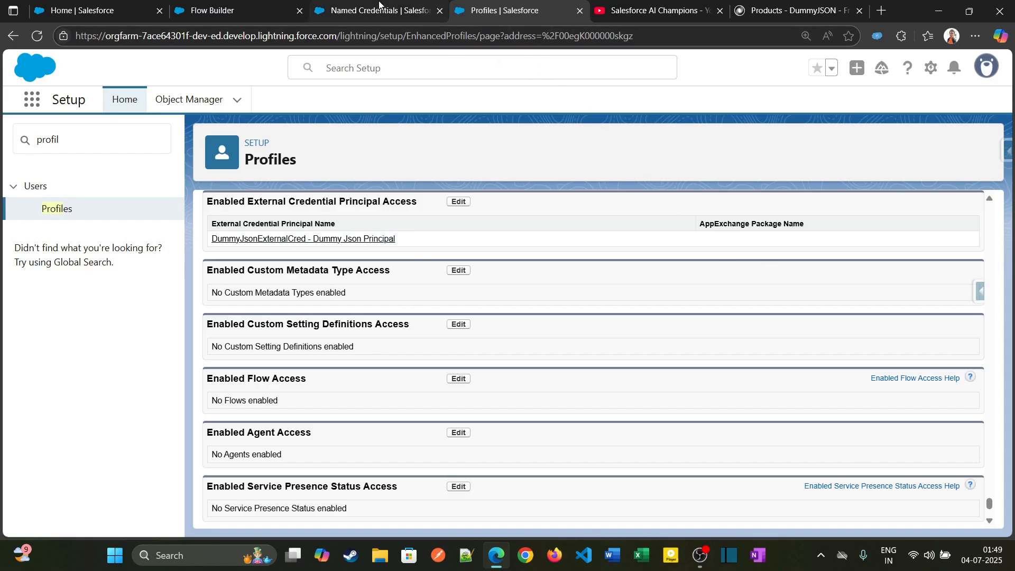
scroll(489, 301, "up", 3)
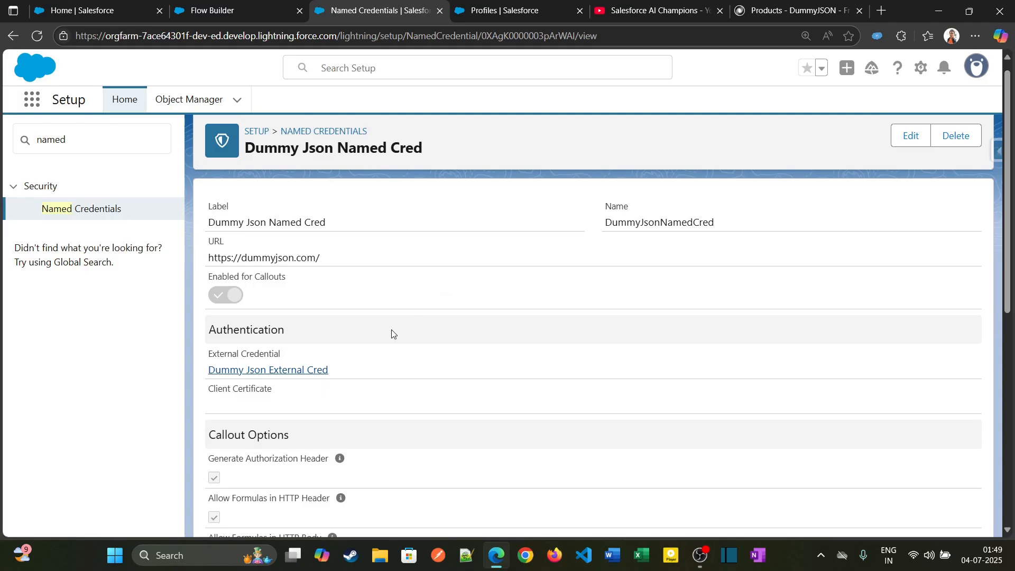
left_click_drag(1010, 206, 1013, 364)
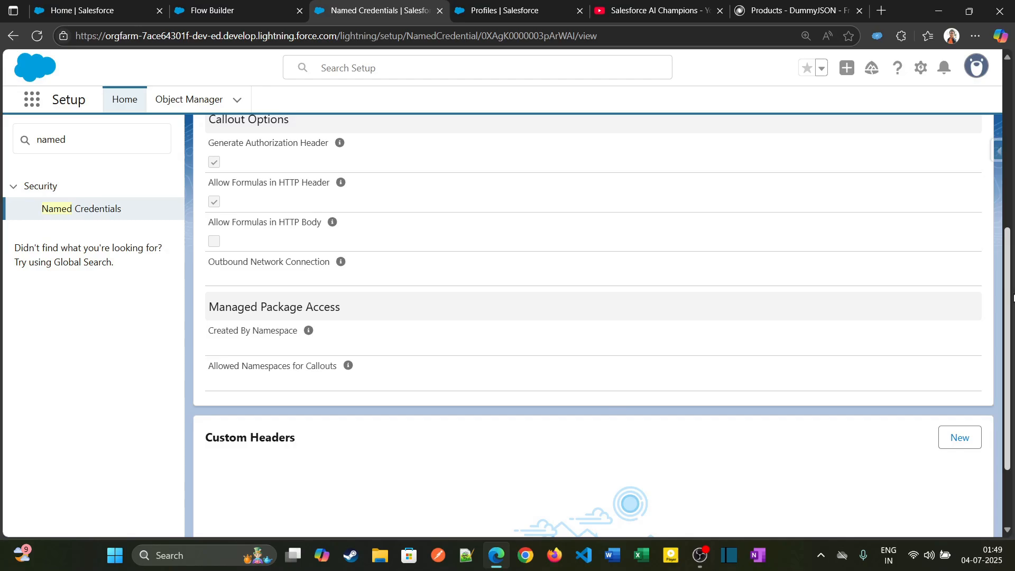
left_click_drag(1013, 297, 1013, 155)
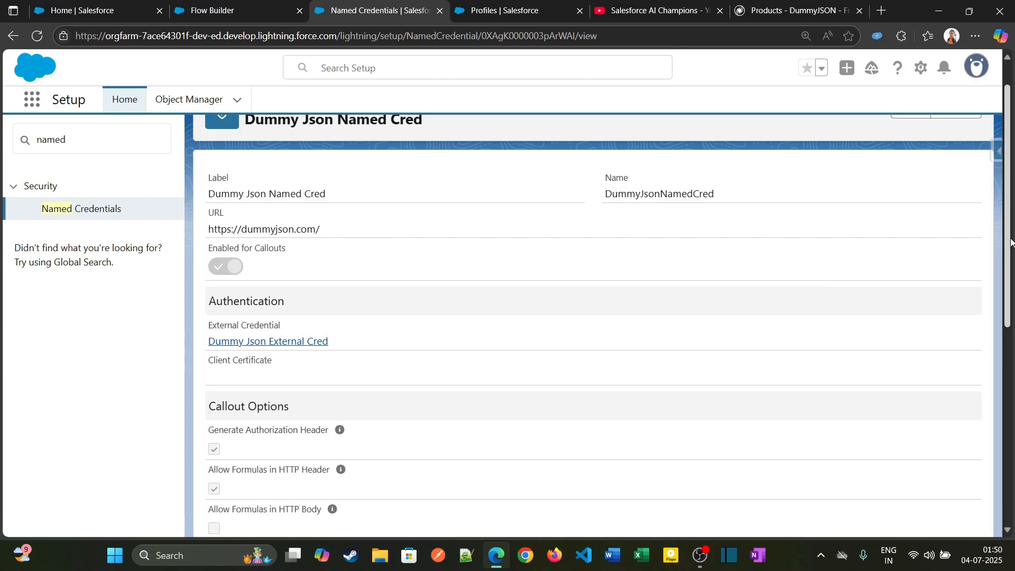
mouse_move(1011, 242)
left_mouse_down()
mouse_move(1011, 384)
mouse_move(1012, 241)
left_mouse_up()
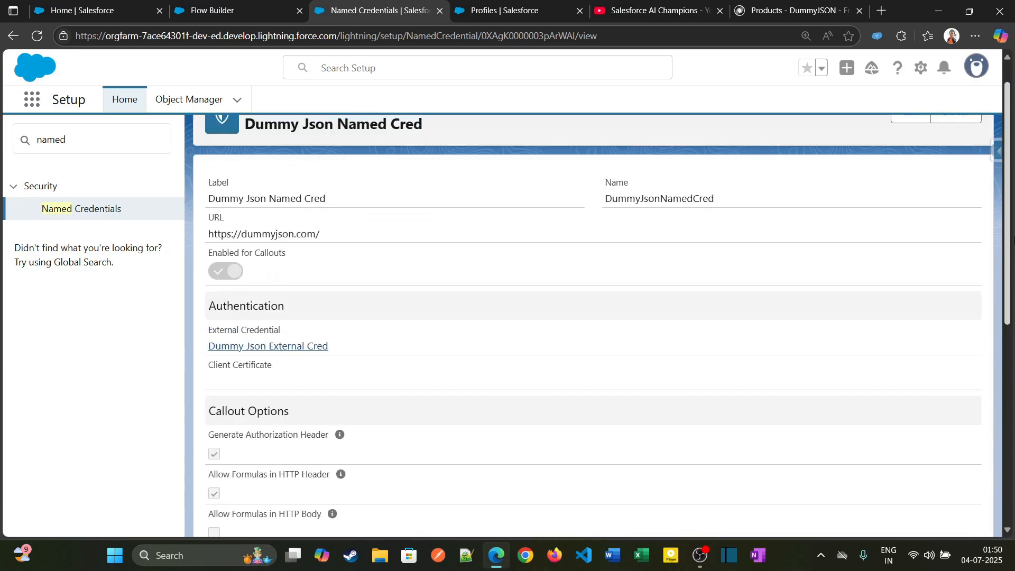
Step: Reopen Dummy Json Named Cred from the Named Credentials list and check its Allowed Namespaces for Callouts setting
left_click(95, 206)
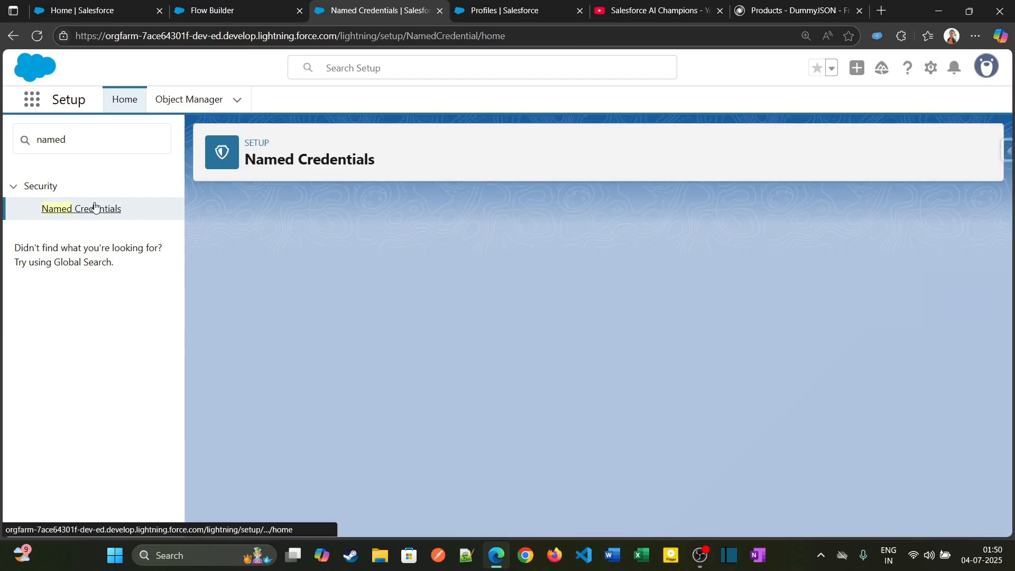
left_click(242, 296)
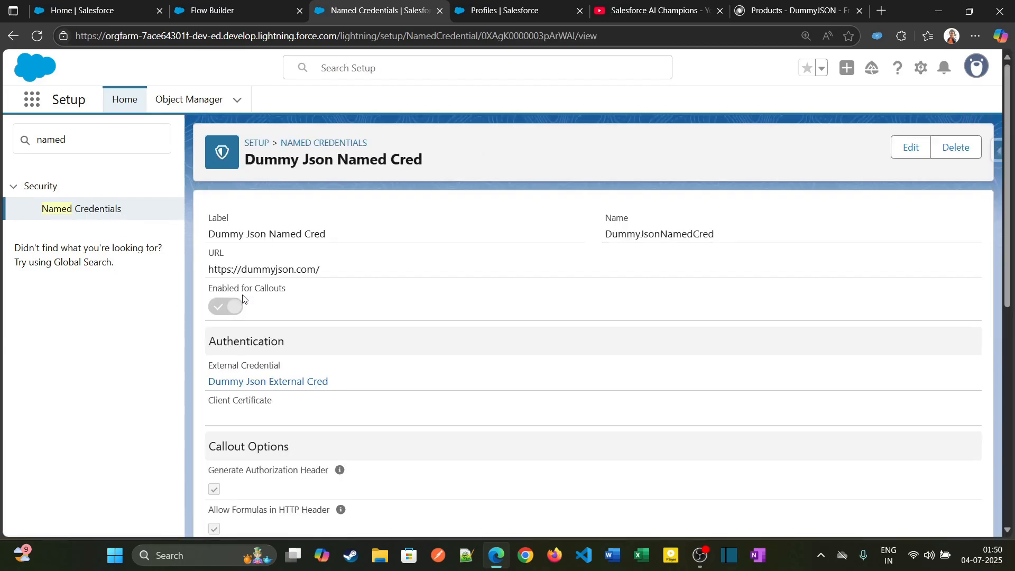
left_click_drag(1011, 206, 1011, 348)
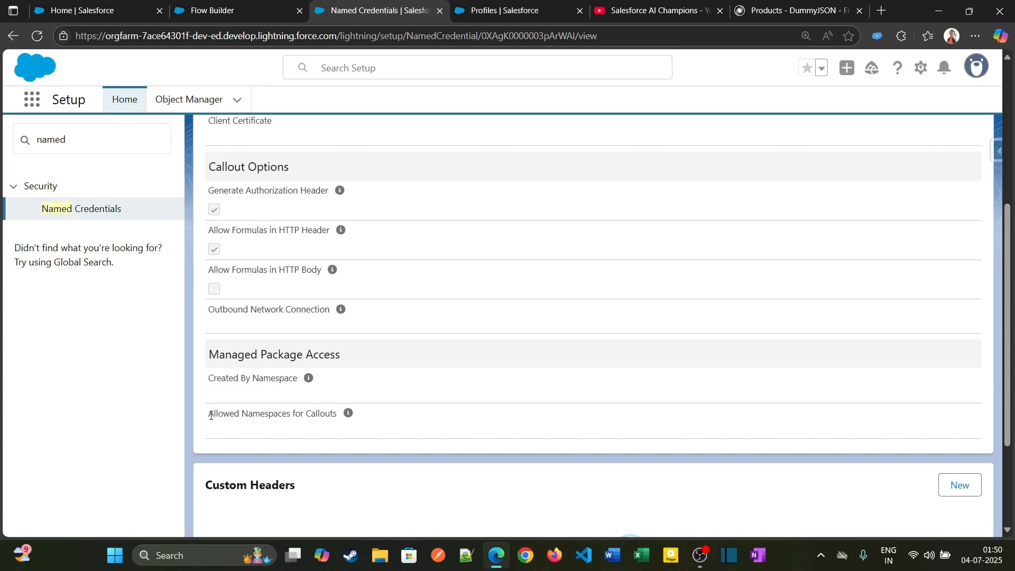
left_click_drag(211, 416, 337, 419)
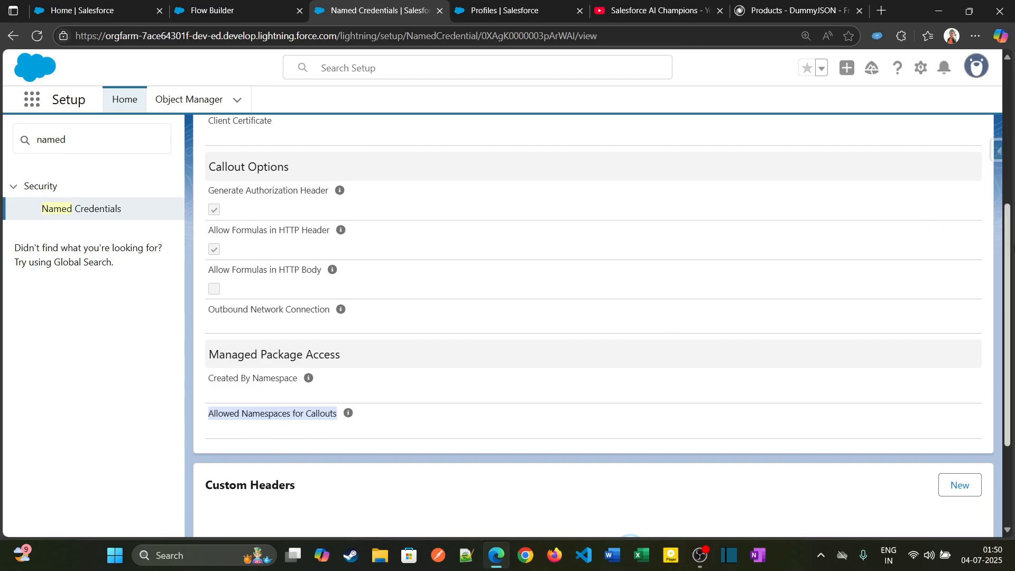
left_click_drag(1011, 237, 1010, 93)
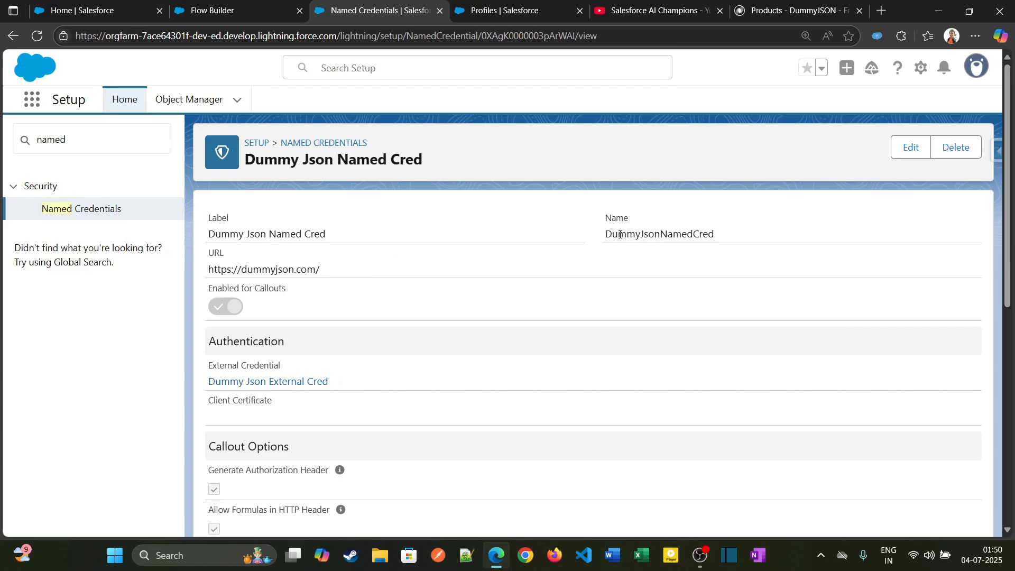
Step: Return to the flow's Create External Service form and enter Dummy Json External service as the name
key("ctrl+shift+Tab")
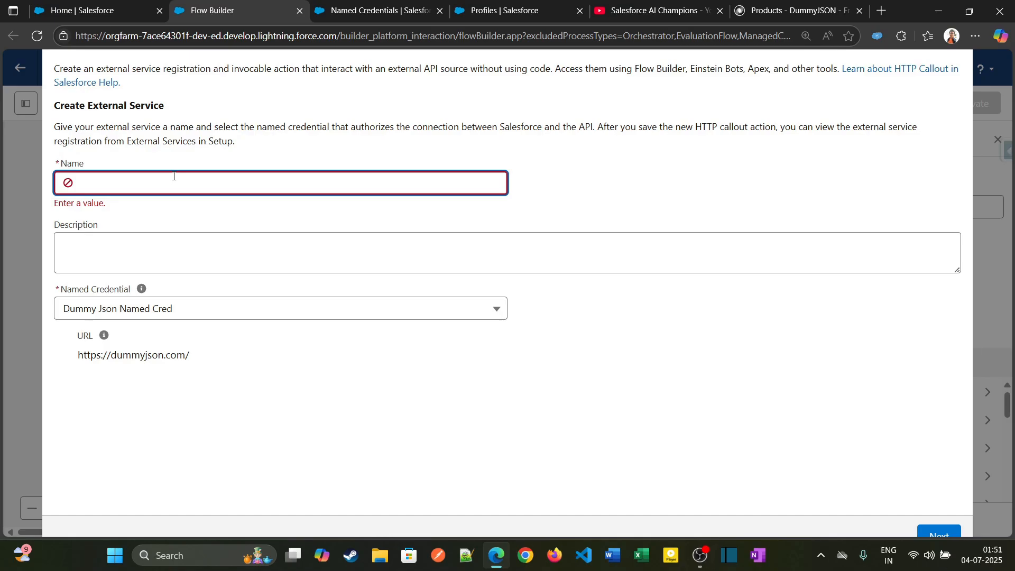
type("Dy")
type("mmy Jso")
type("n Extern")
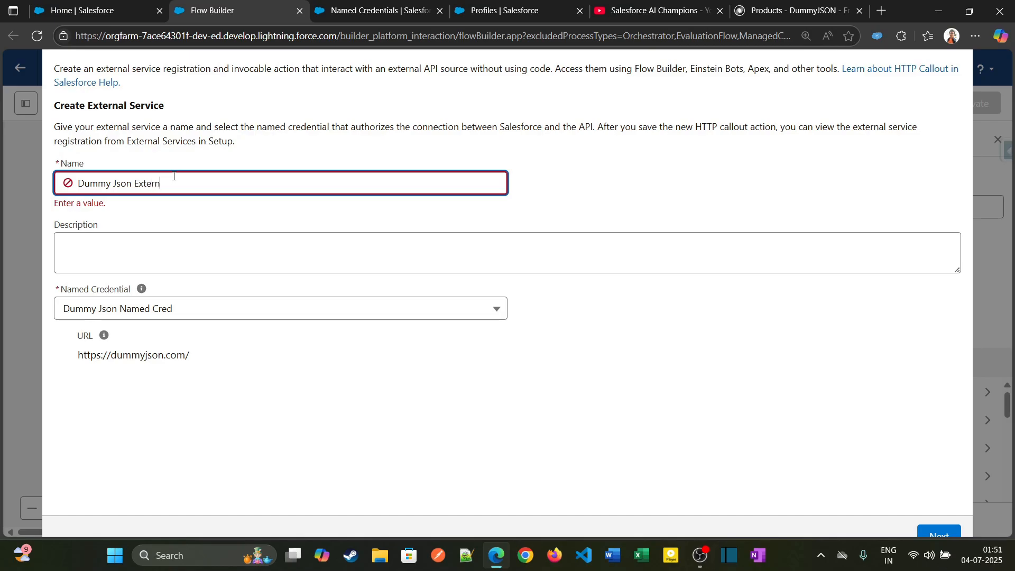
type("al sert")
type("vice")
left_click(180, 228)
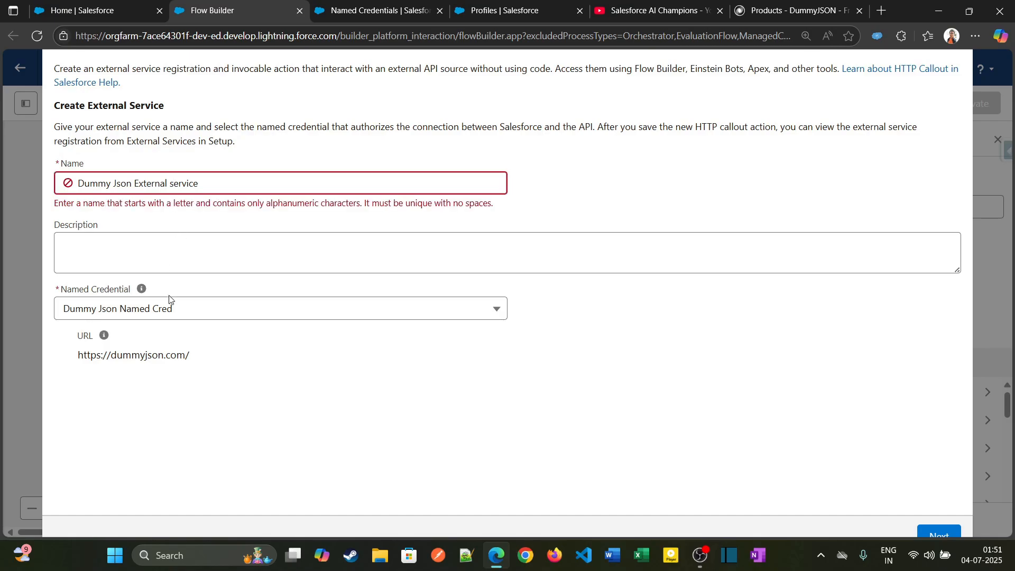
Step: Remove the spaces from the external service's name and continue to configuring the invocable action
left_click(116, 183)
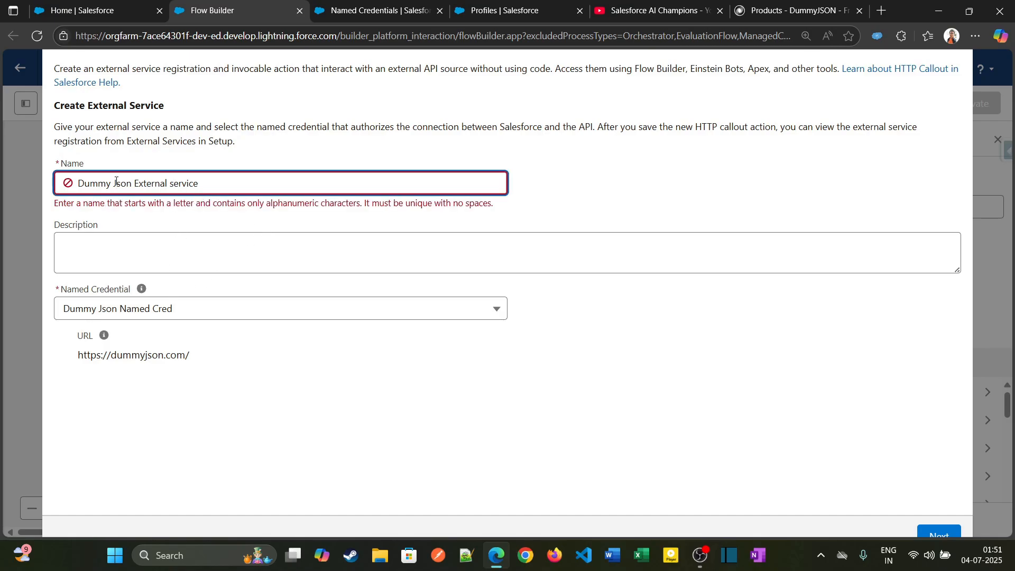
key("BackSpace")
type("J")
key("BackSpace")
key("BackSpace")
key("BackSpace")
left_click(124, 228)
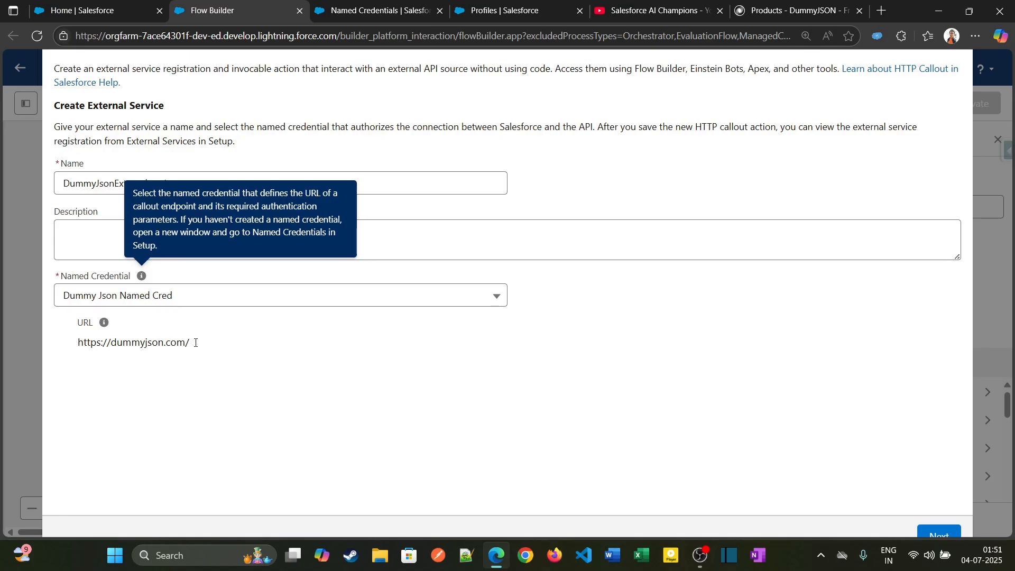
left_click_drag(195, 342, 77, 350)
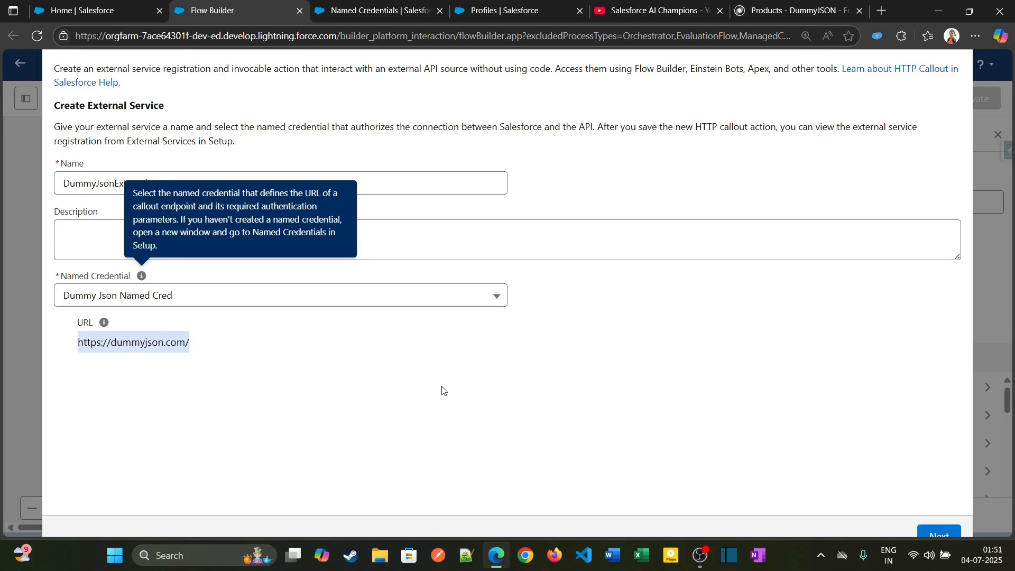
left_click(938, 533)
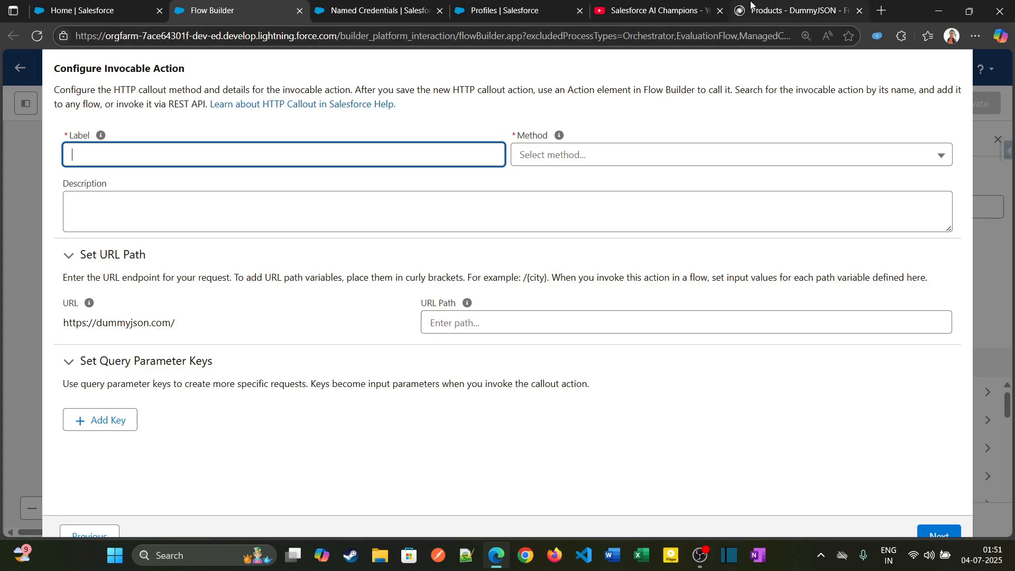
Step: Label the invocable action Get Category List and set its method to GET
left_click(795, 10)
left_click(249, 10)
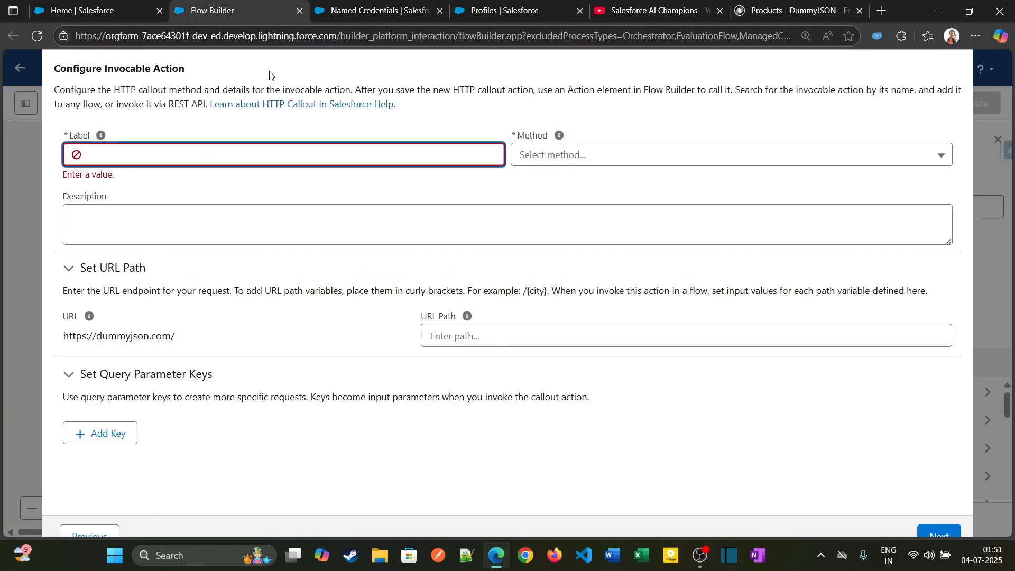
type("Get Category List")
key("Tab")
left_click(651, 158)
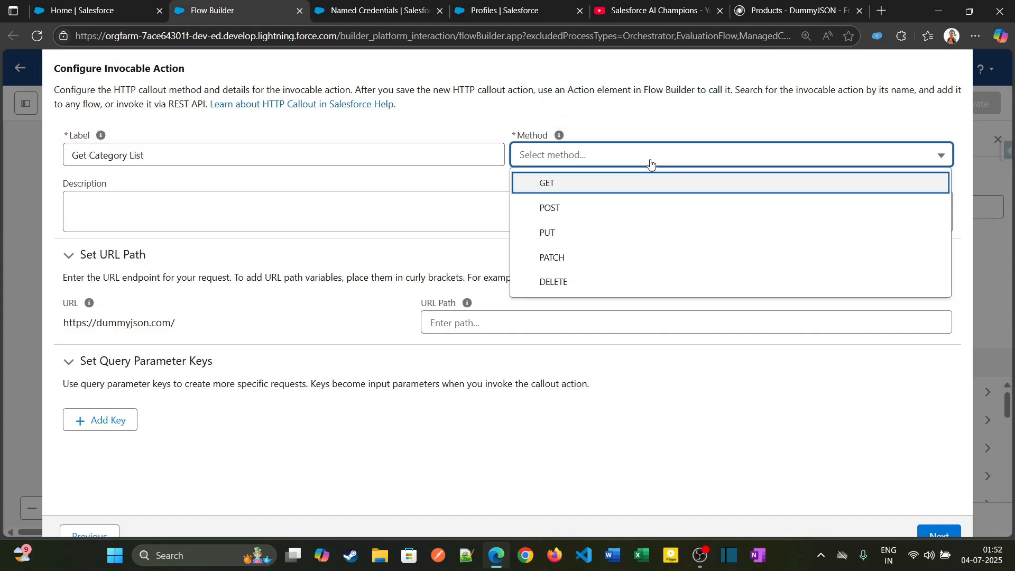
left_click(651, 190)
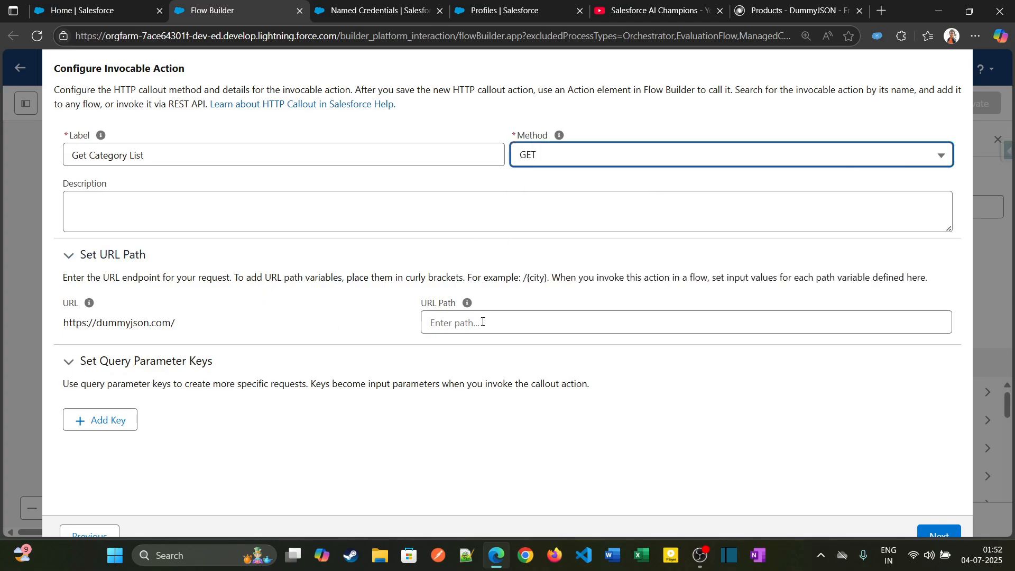
Step: Check the base URL shown in the invocable action's URL path settings
left_click(65, 322)
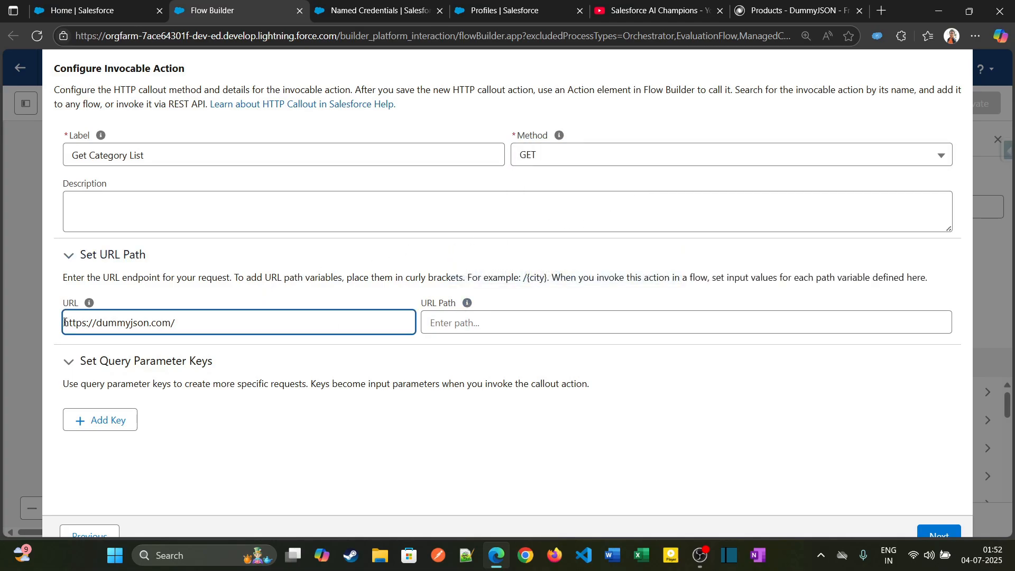
mouse_move(65, 322)
left_mouse_down()
mouse_move(188, 322)
mouse_move(77, 323)
left_mouse_up()
left_click(203, 299)
left_click(184, 305)
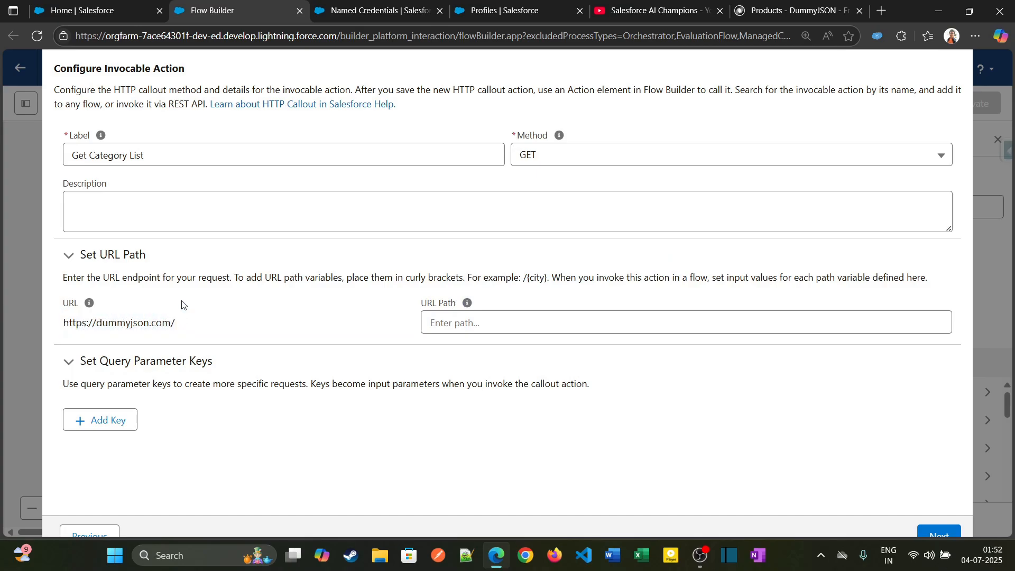
Step: Copy the products category-list URL from the DummyJSON docs and paste it as the invocable action's URL path in the flow
left_click(532, 319)
left_click(792, 11)
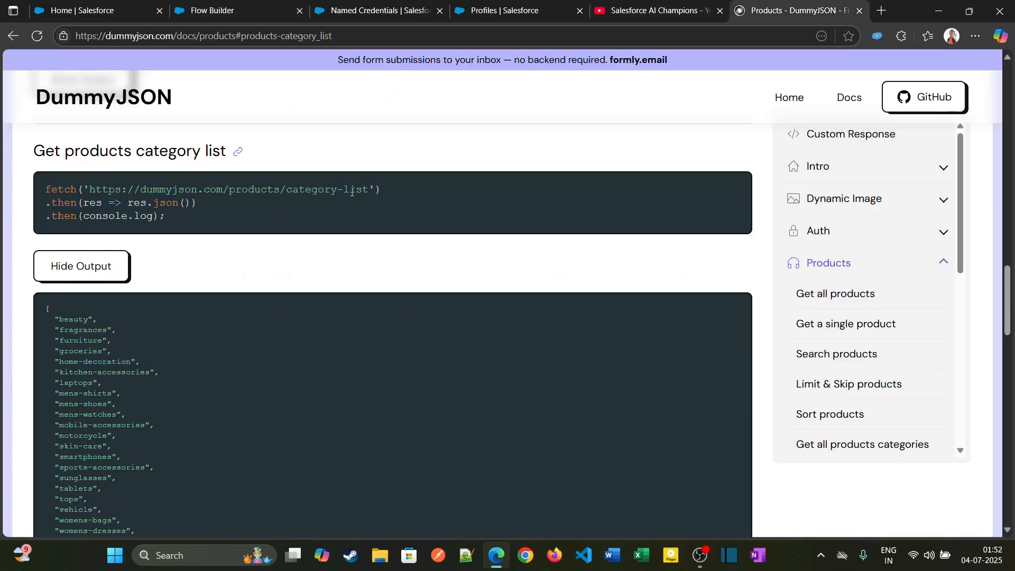
left_click_drag(370, 189, 91, 189)
key("ctrl+c")
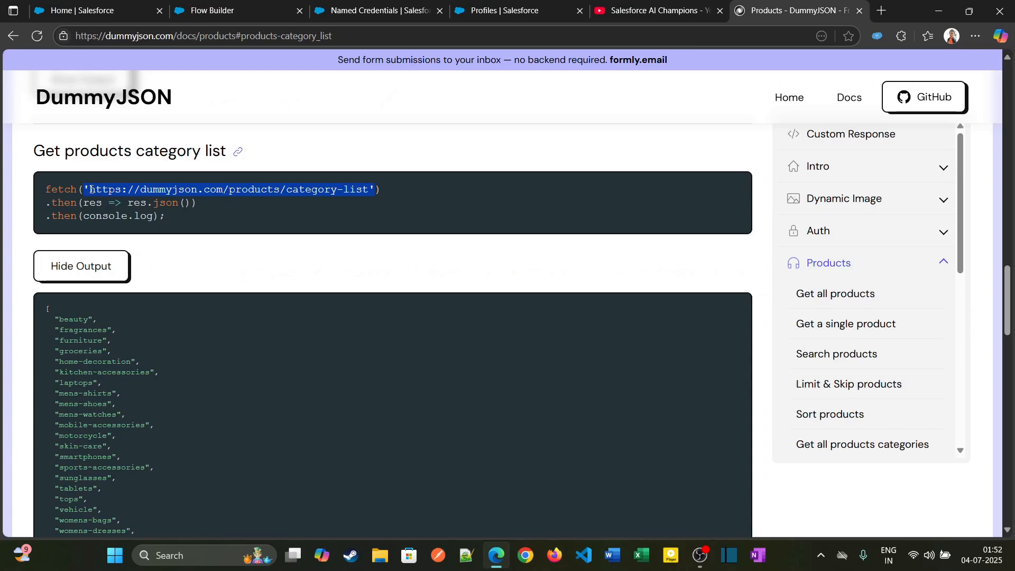
left_click(347, 7)
left_click(488, 6)
left_click(194, 7)
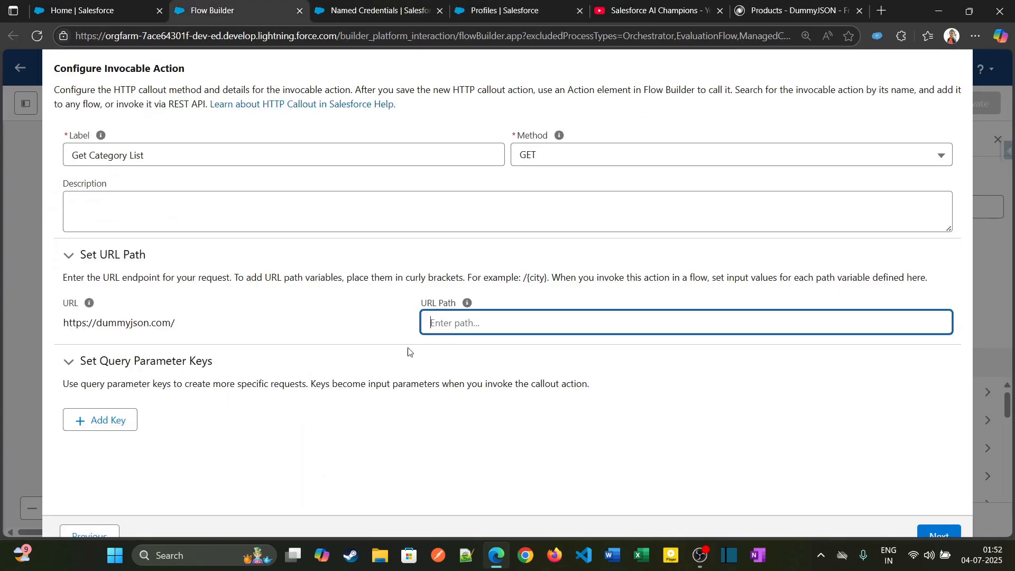
key("ctrl+v")
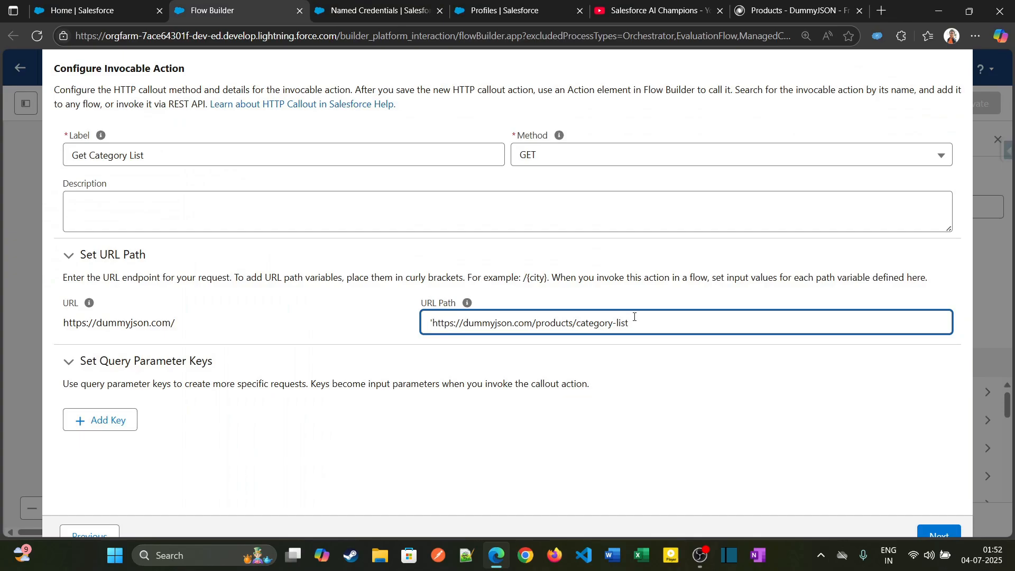
Step: Trim the pasted URL path to /products/category-list, removing the base URL and starting it with a forward slash
key("BackSpace")
key("BackSpace")
key("BackSpace")
key("BackSpace")
key("BackSpace")
key("BackSpace")
key("BackSpace")
key("BackSpace")
key("BackSpace")
key("BackSpace")
key("BackSpace")
key("BackSpace")
key("BackSpace")
key("BackSpace")
key("BackSpace")
key("BackSpace")
key("BackSpace")
key("BackSpace")
key("BackSpace")
key("BackSpace")
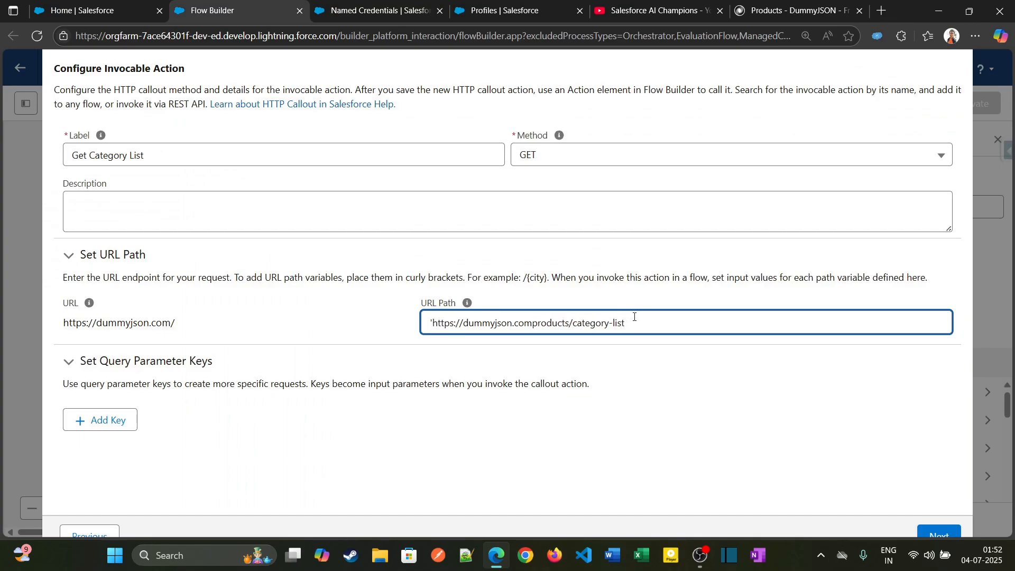
left_click(395, 329)
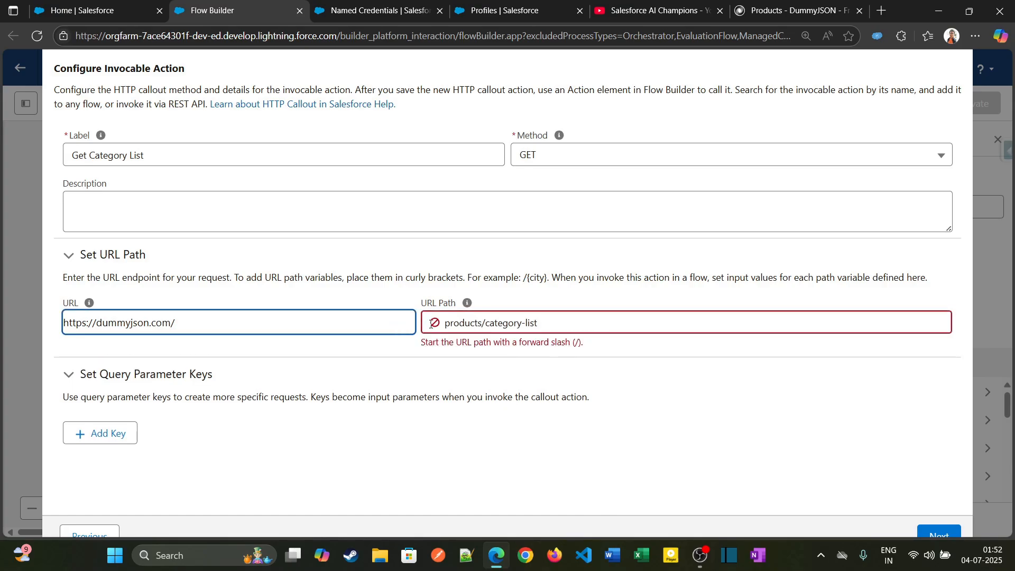
left_click(444, 323)
type("/")
left_click(111, 323)
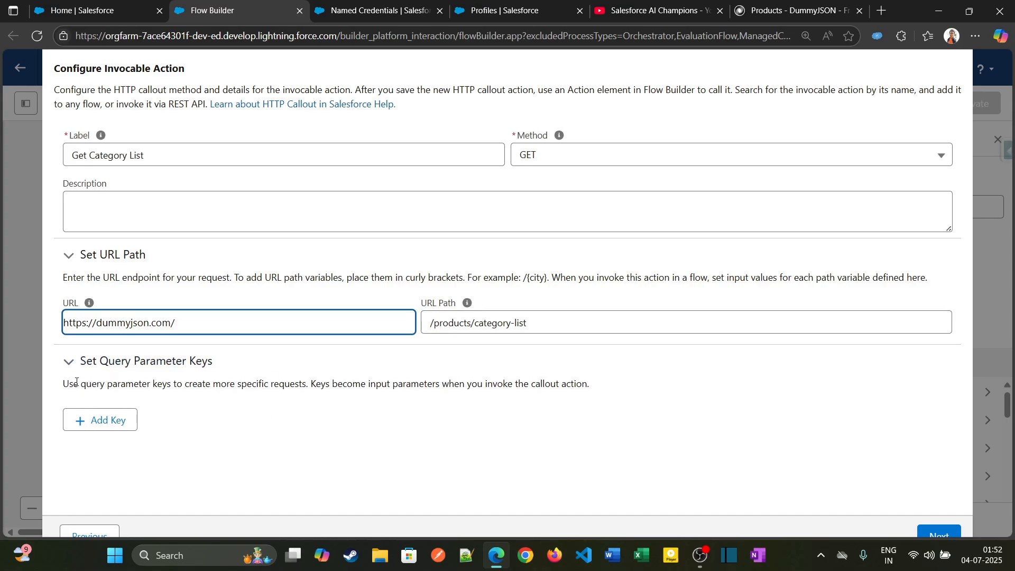
left_click_drag(70, 385, 606, 389)
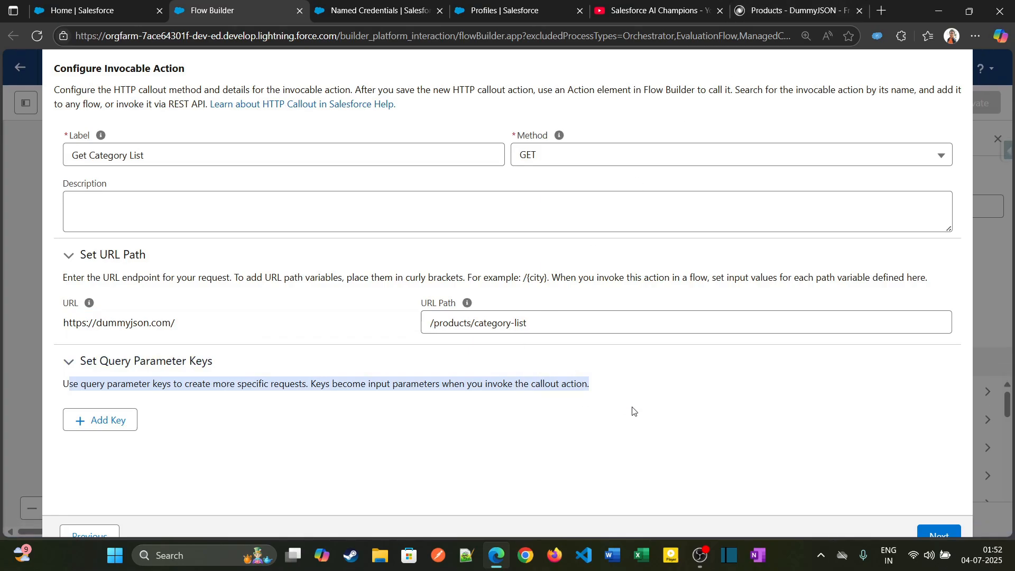
left_click(449, 404)
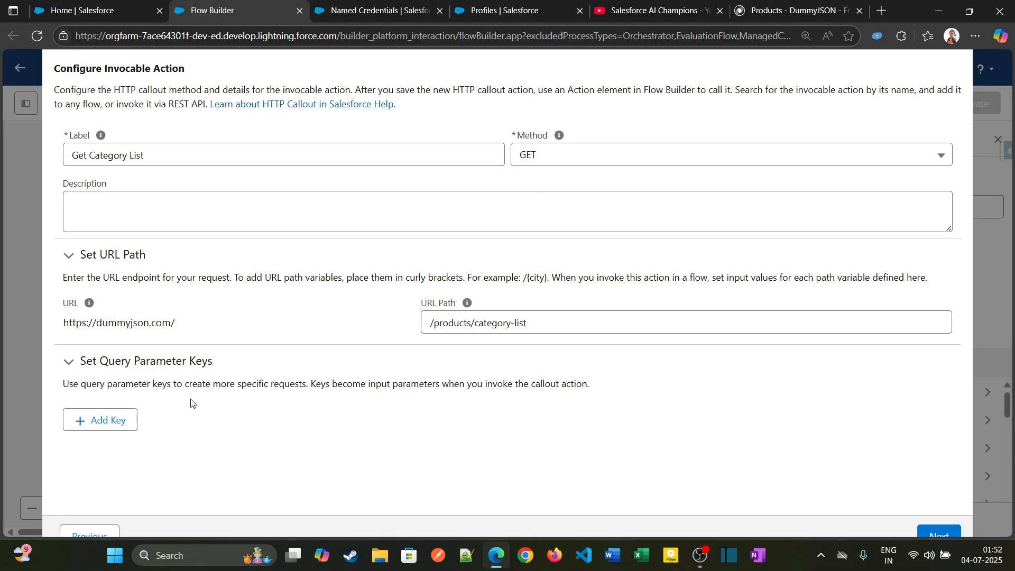
left_click(119, 420)
scroll(185, 442, "down", 1)
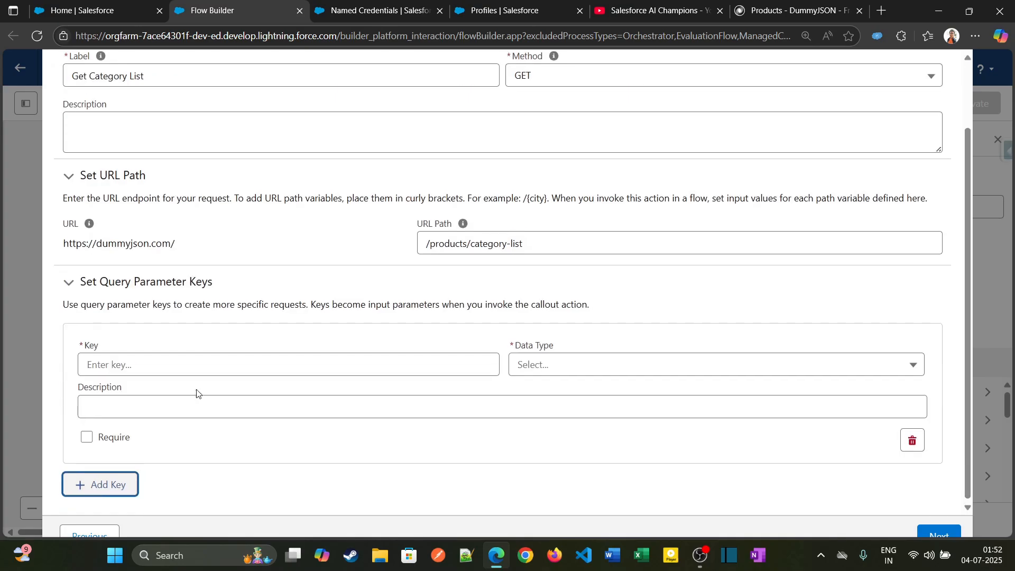
left_click(547, 365)
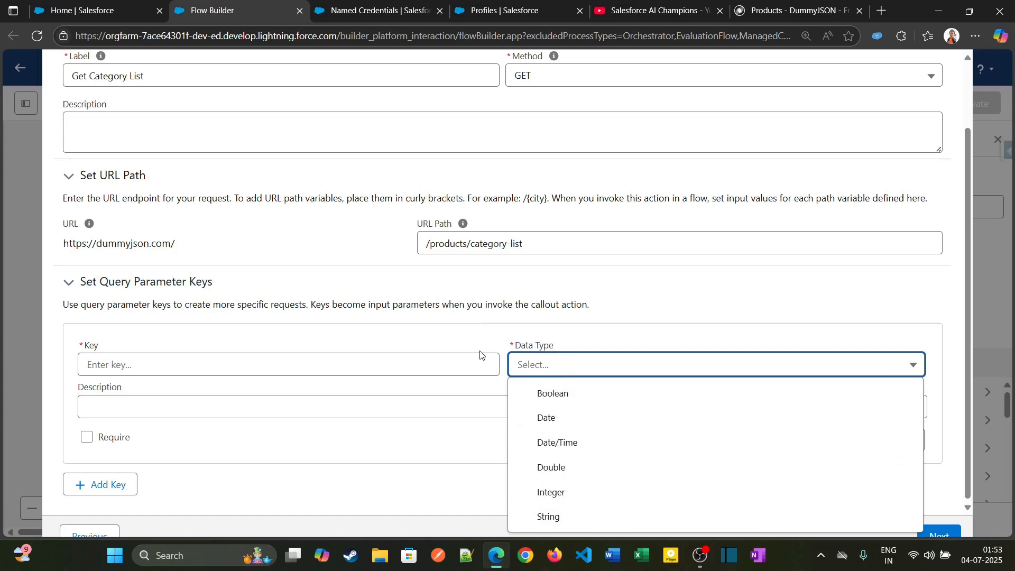
left_click(488, 325)
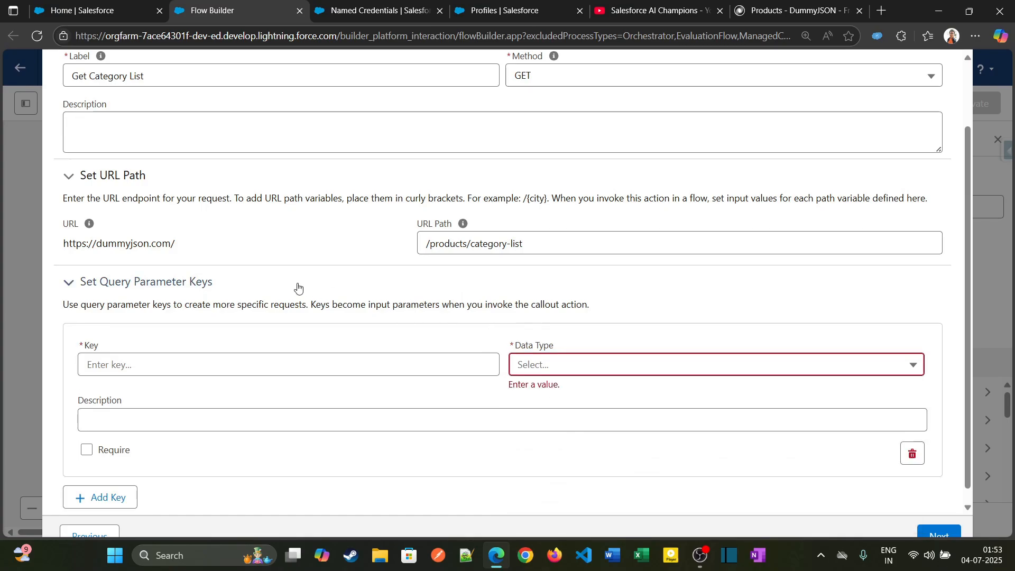
left_click(918, 459)
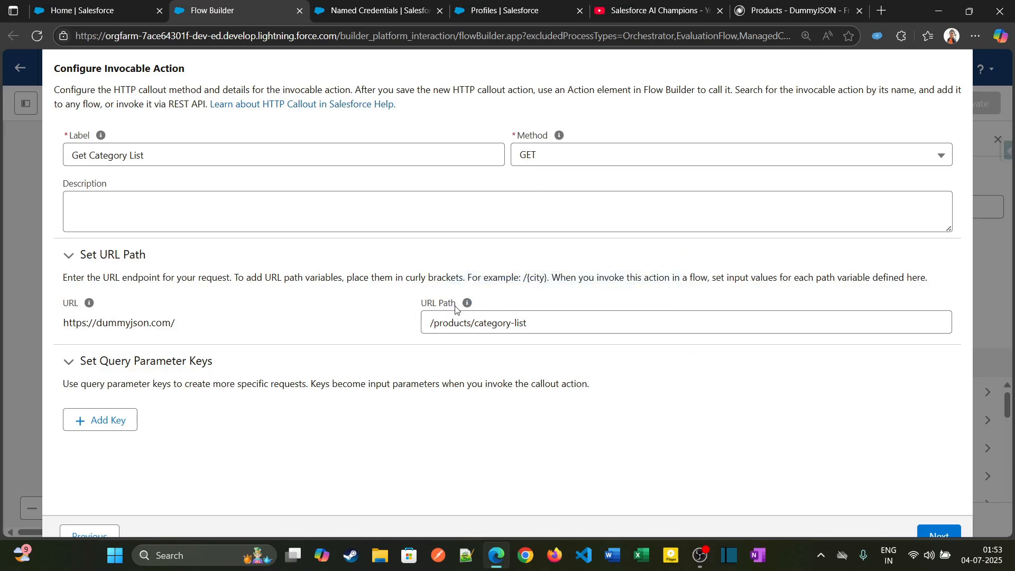
Step: Continue with Connect for Schema as the sample response method and connect to the category-list endpoint
left_click(939, 536)
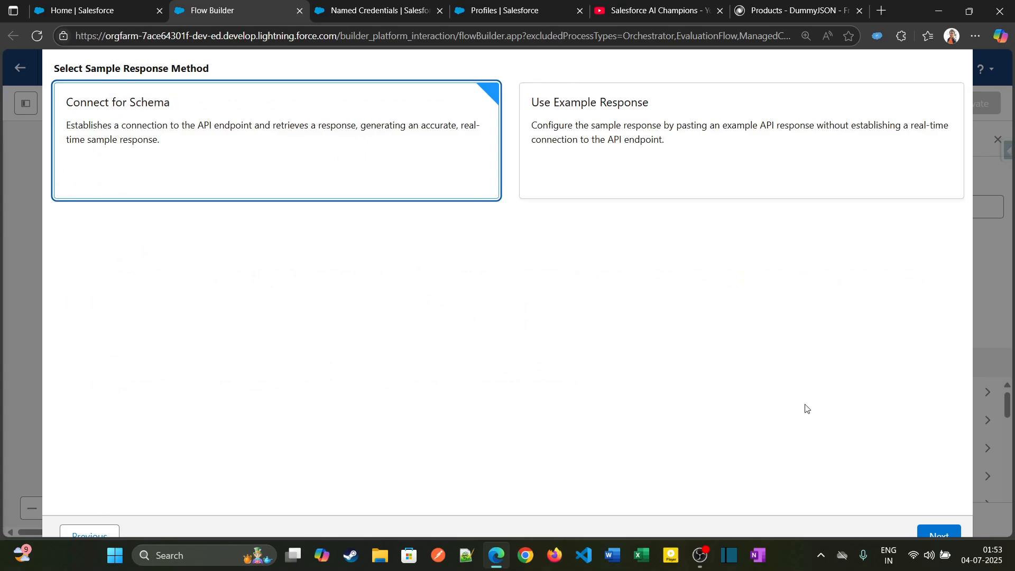
left_click(932, 534)
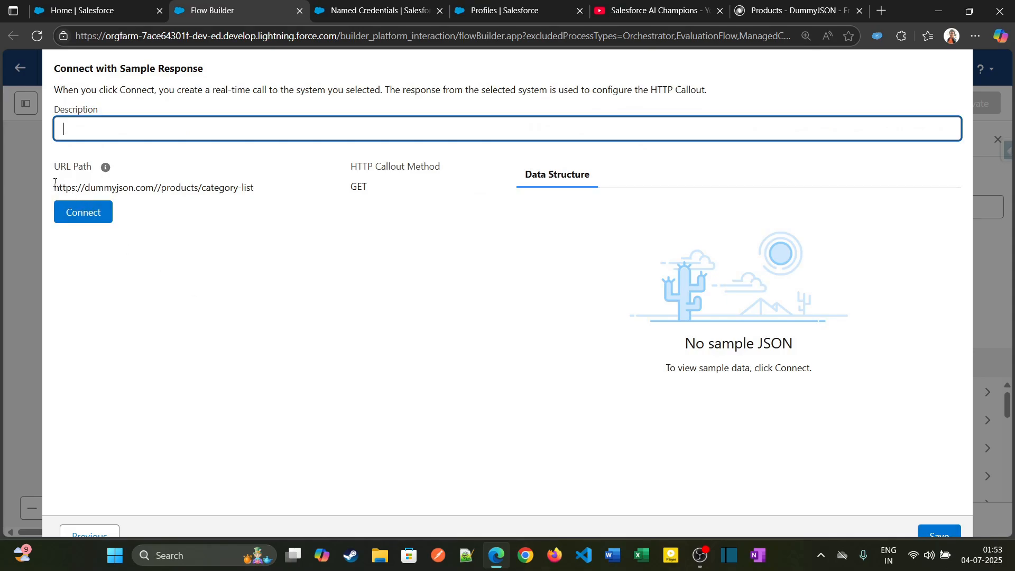
left_click_drag(54, 182, 269, 188)
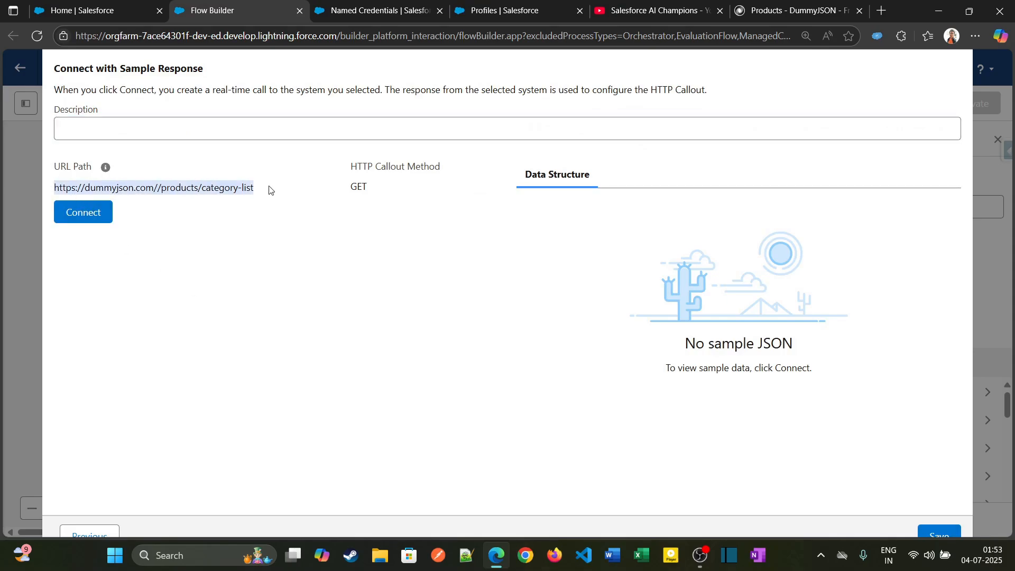
left_click(92, 216)
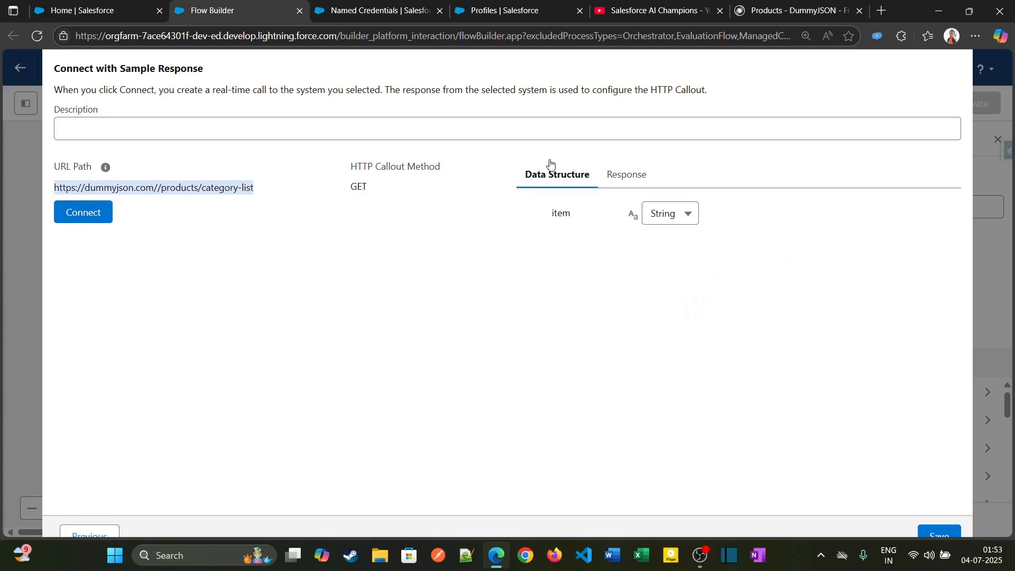
Step: Review the sample response and its data structure, and save the external service with its HTTP callout action
left_click(626, 174)
left_click_drag(959, 292, 866, 258)
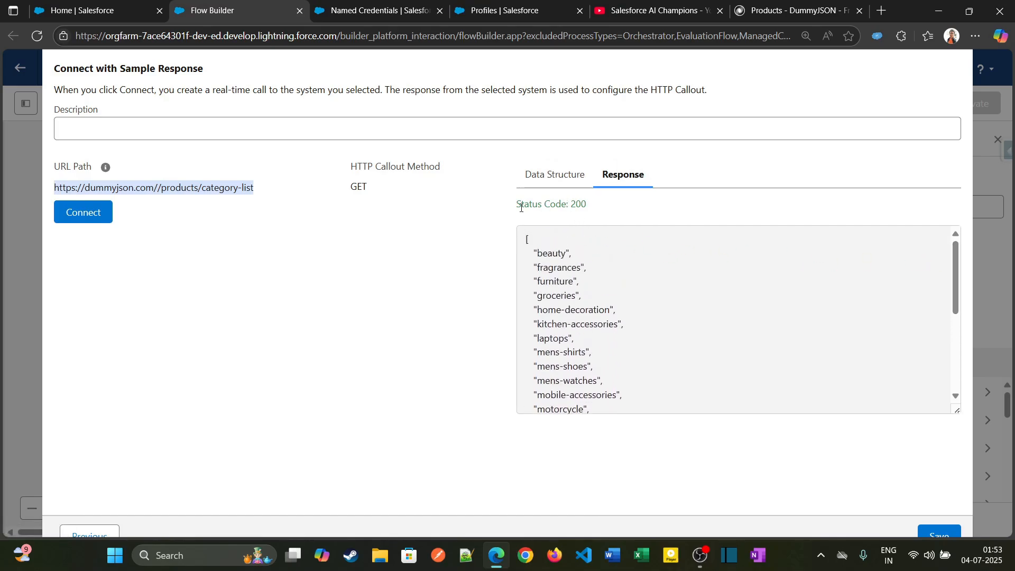
left_click_drag(520, 208, 586, 409)
left_click(559, 175)
left_click(678, 221)
left_click(626, 175)
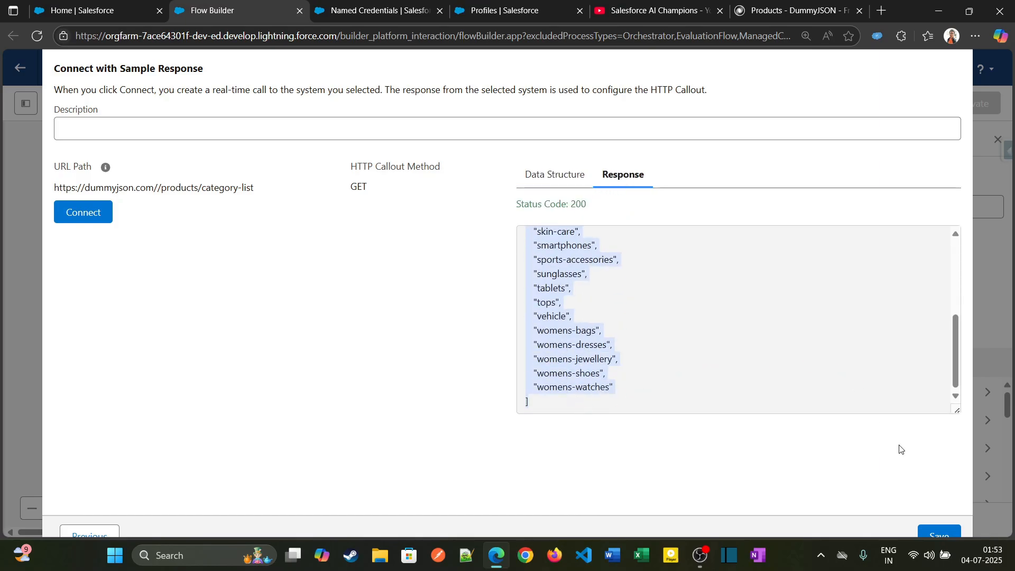
left_click(933, 534)
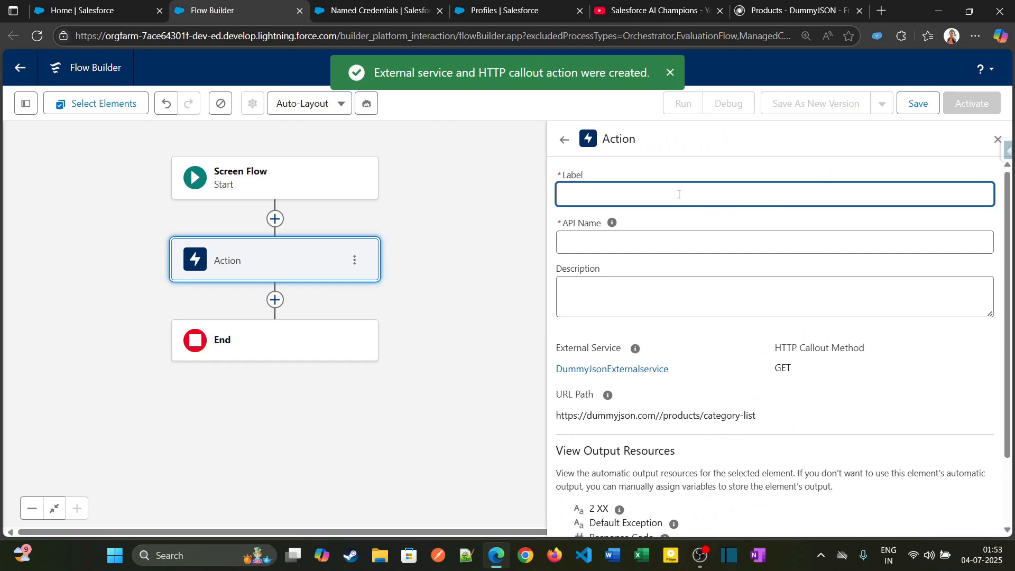
Step: Label the flow's new action element Get Category List and fill in its matching API name
type("Get Category List H")
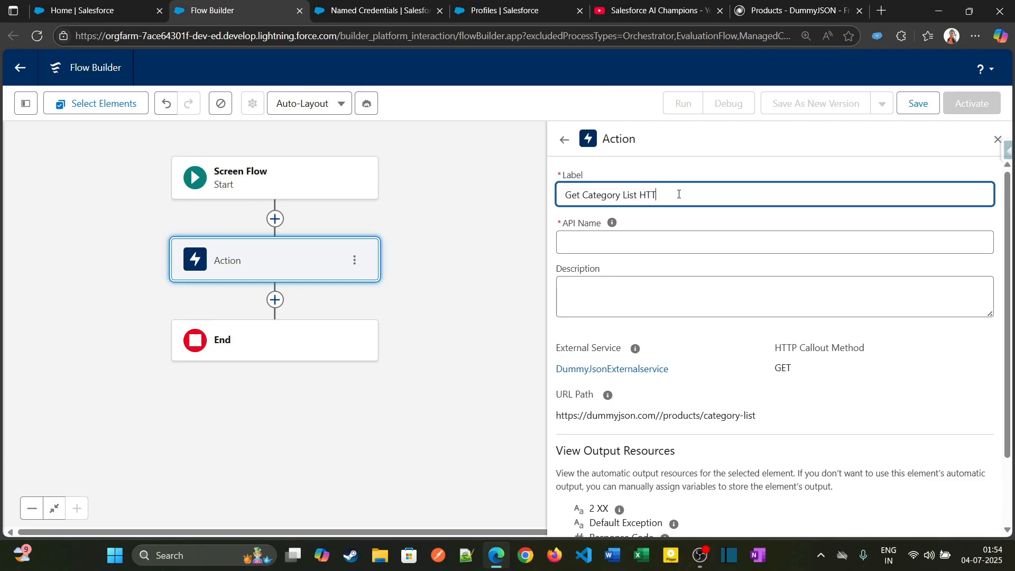
key("BackSpace")
key("Tab")
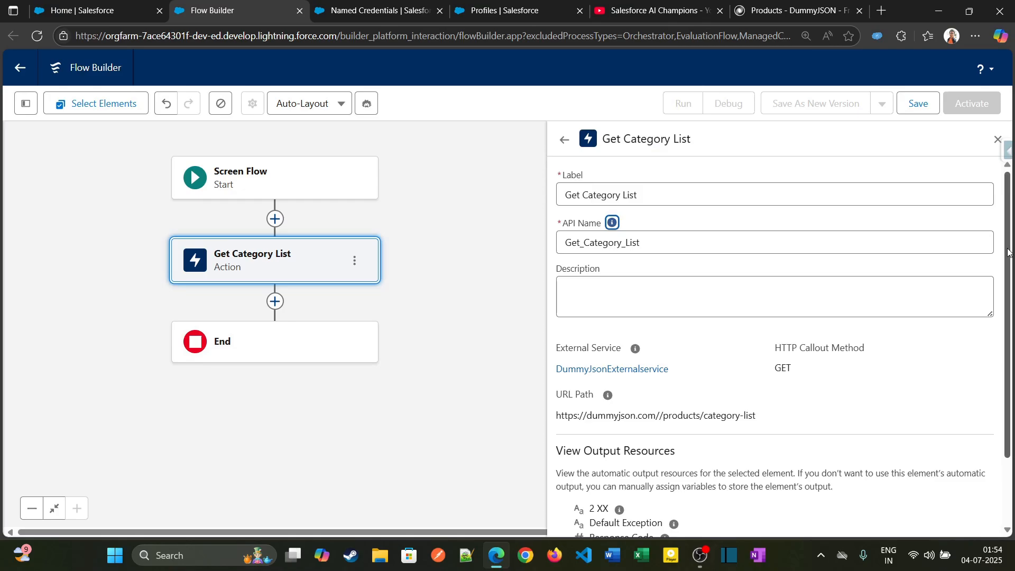
scroll(1010, 378, "down", 2)
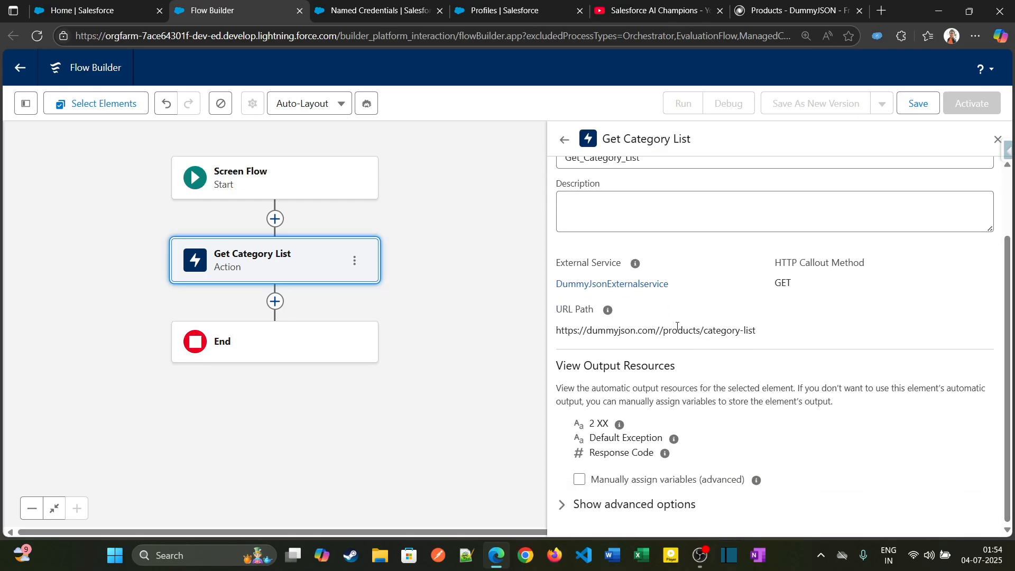
Step: Save the flow with the label HTTP callout action in Screen flow and close the action's properties
left_click(918, 103)
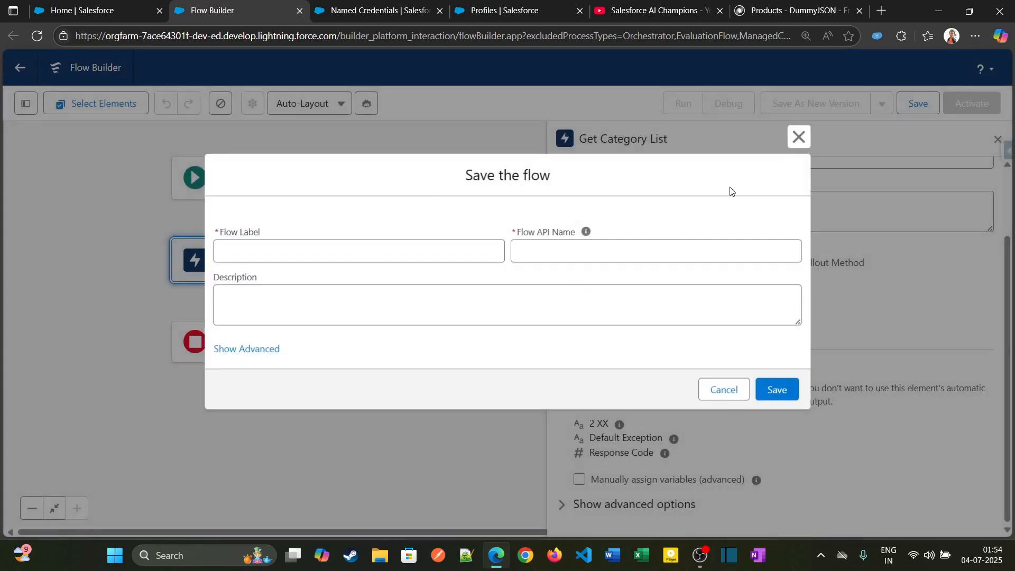
left_click(351, 252)
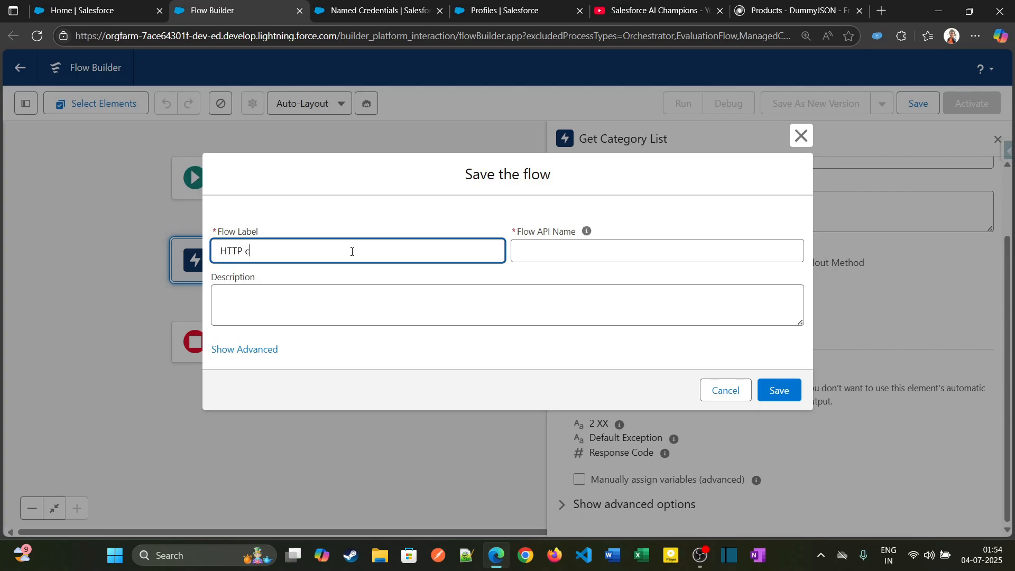
type("HTTP callout action in Screen flow")
key("Tab")
left_click(799, 391)
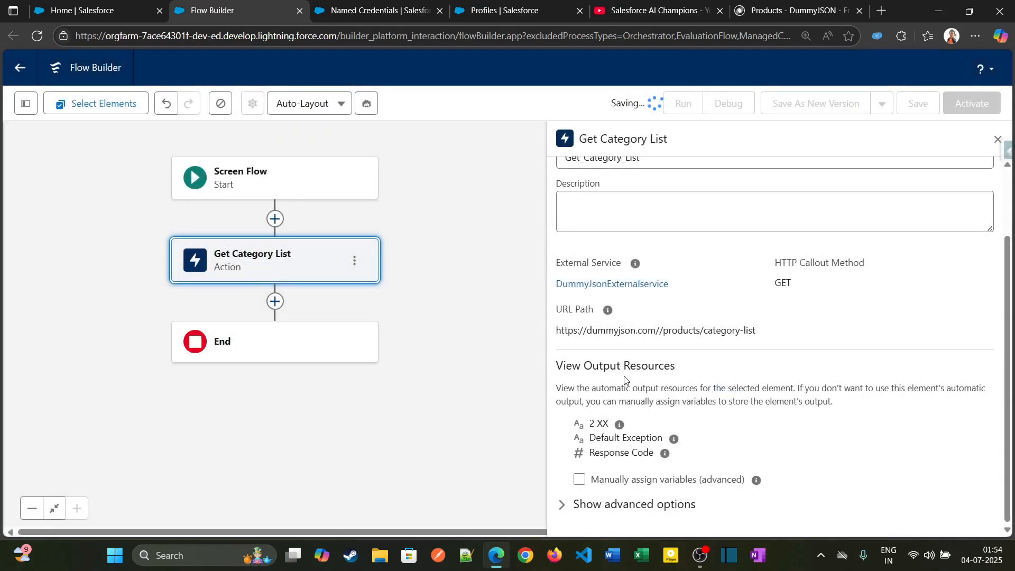
left_click(997, 139)
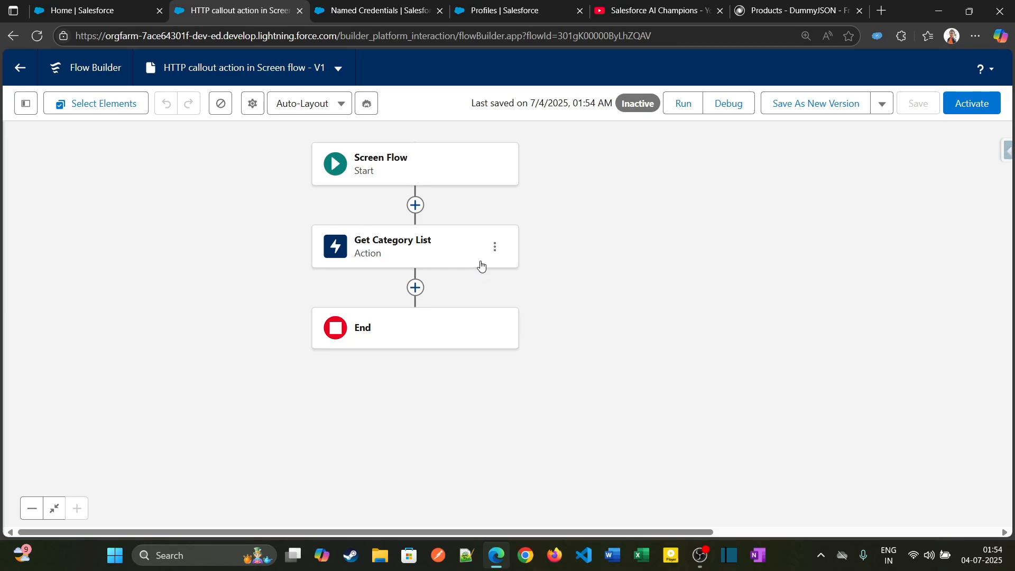
Step: Add a Decision element after the Get Category List action and label it Check for the success status code
left_click(420, 292)
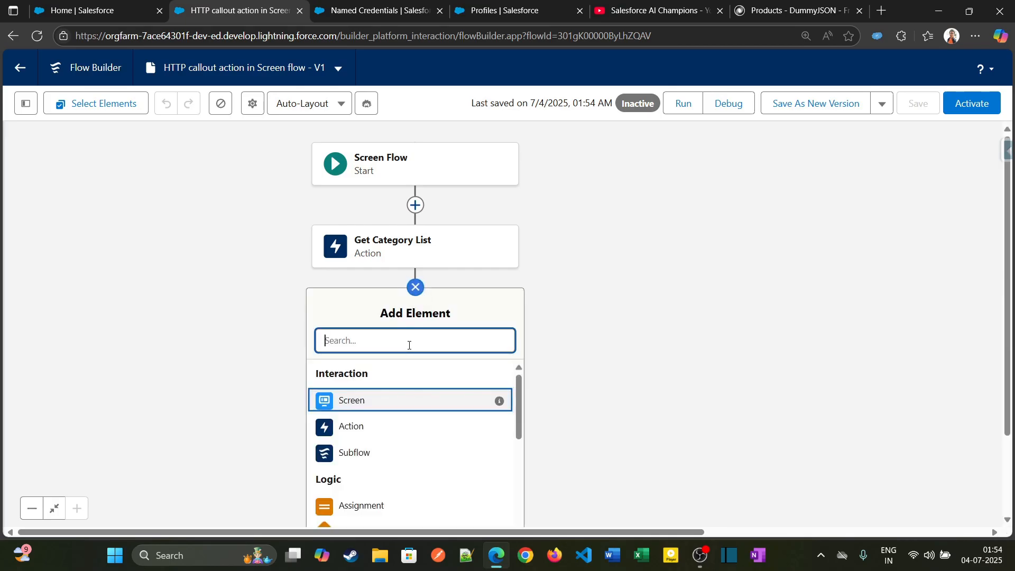
type("Deci")
left_click(401, 372)
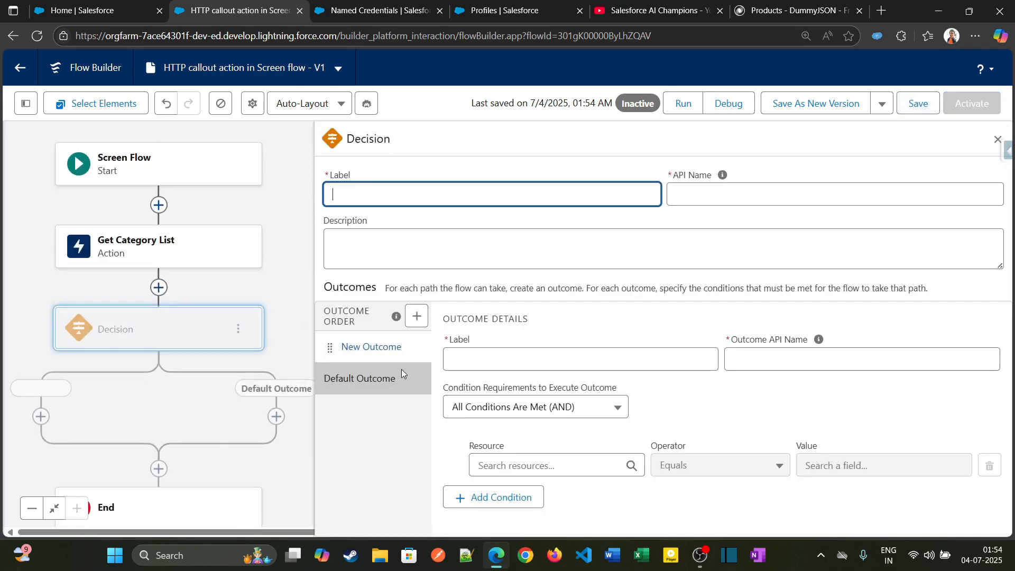
type("CH")
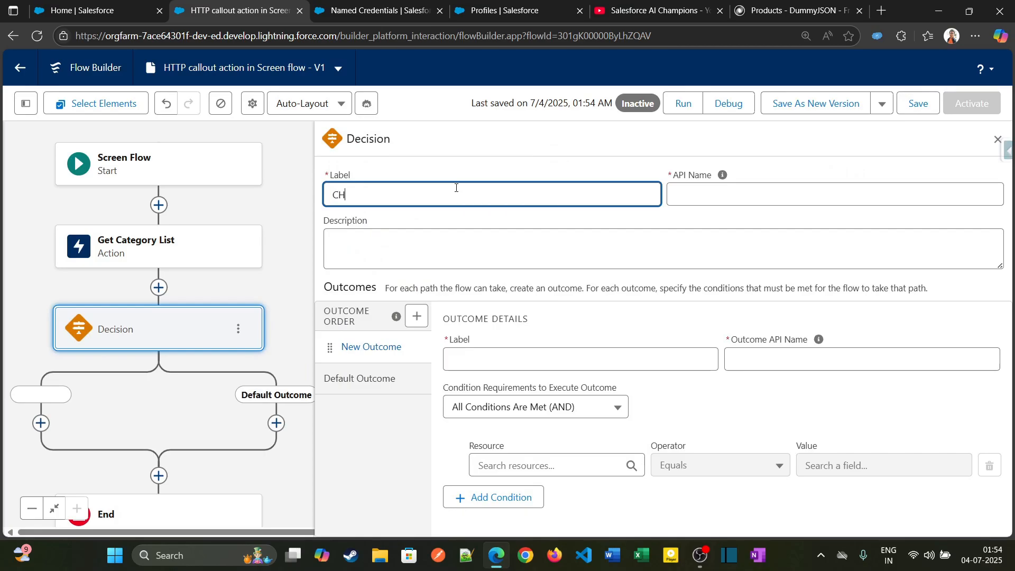
type("heck for the success stat")
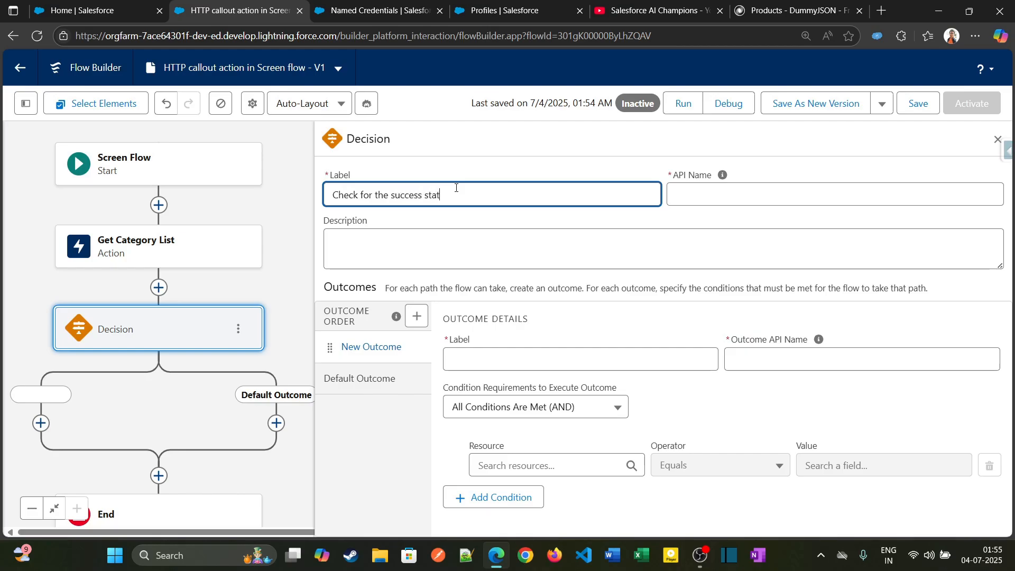
type("ode")
left_click(722, 174)
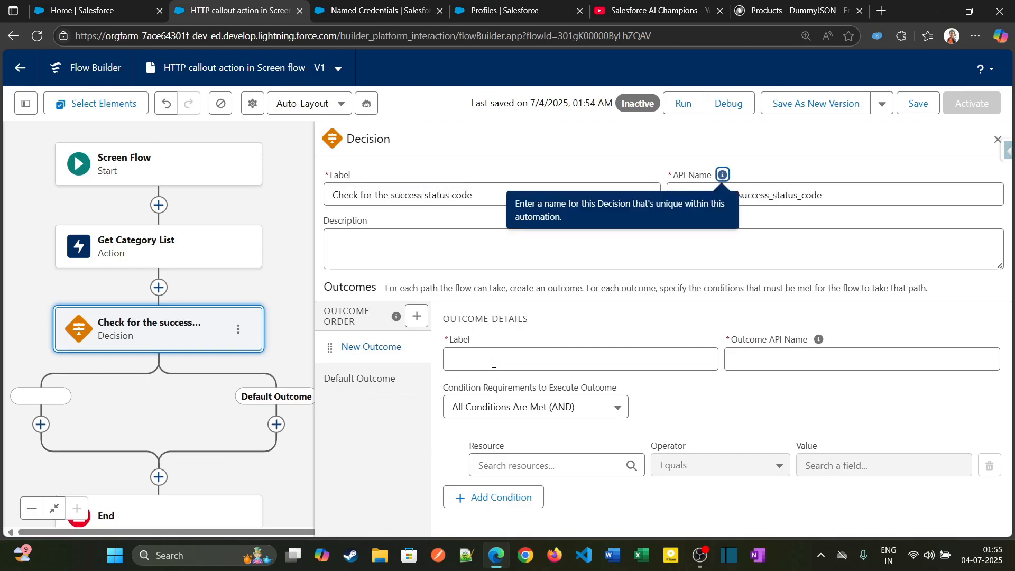
Step: Label the decision's new outcome code 200 and fill in its matching API name
left_click(493, 364)
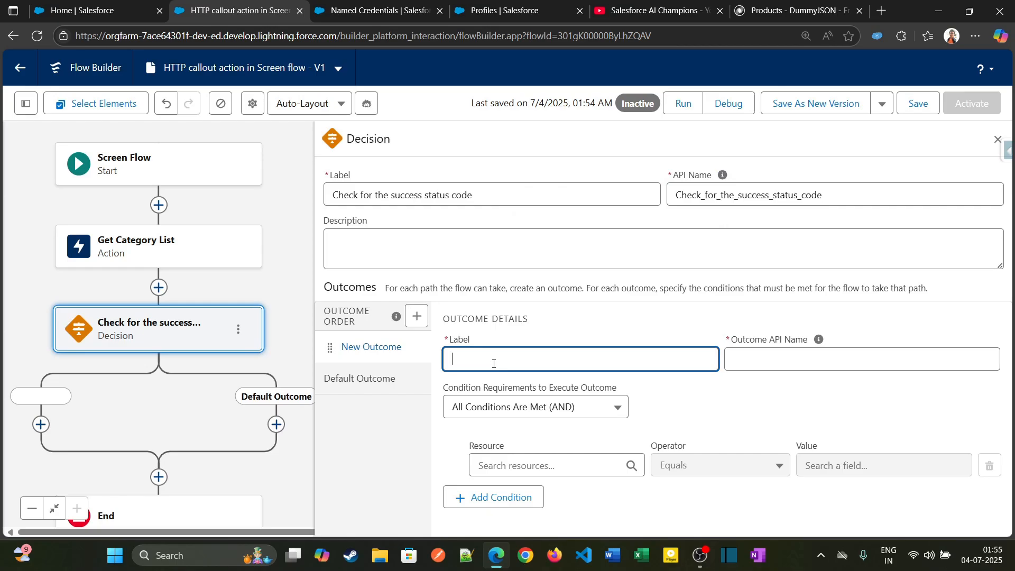
type("code 200")
key("Tab")
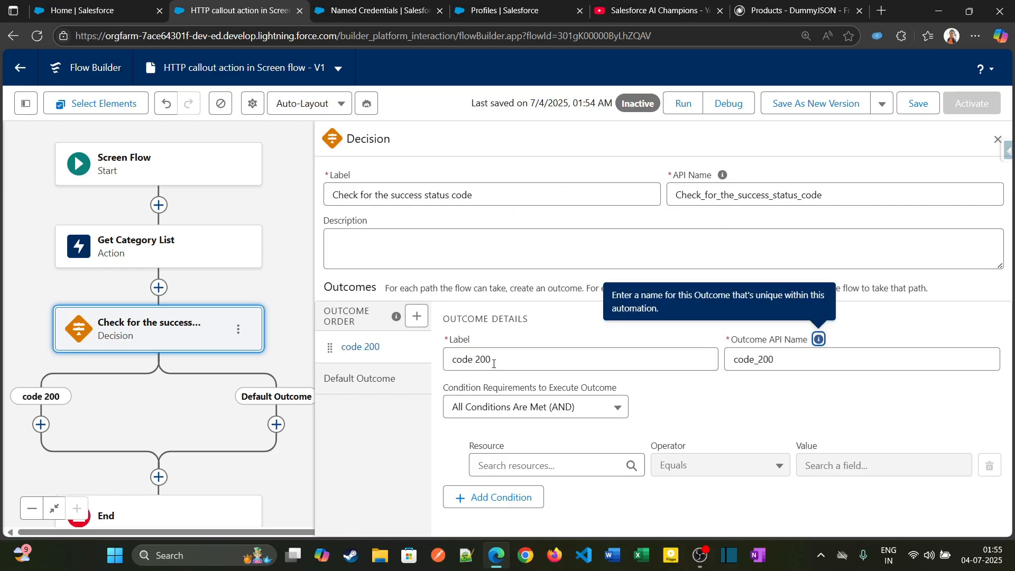
left_click(504, 466)
left_click_drag(1012, 370, 1012, 402)
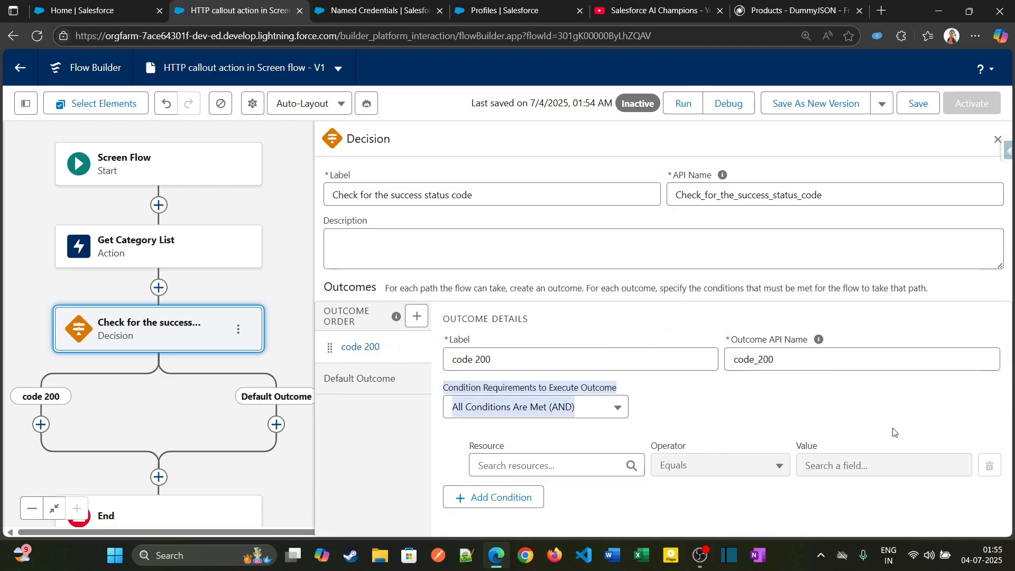
Step: Set the code 200 outcome's condition to Get Category List > Response Code Equals 200 and close the decision's properties
left_click(591, 463)
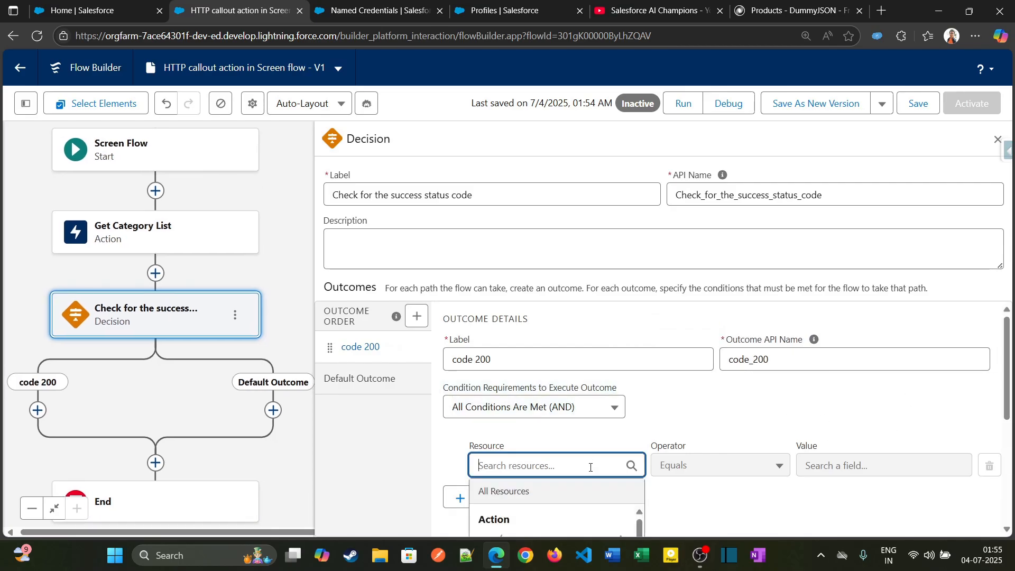
left_click(582, 442)
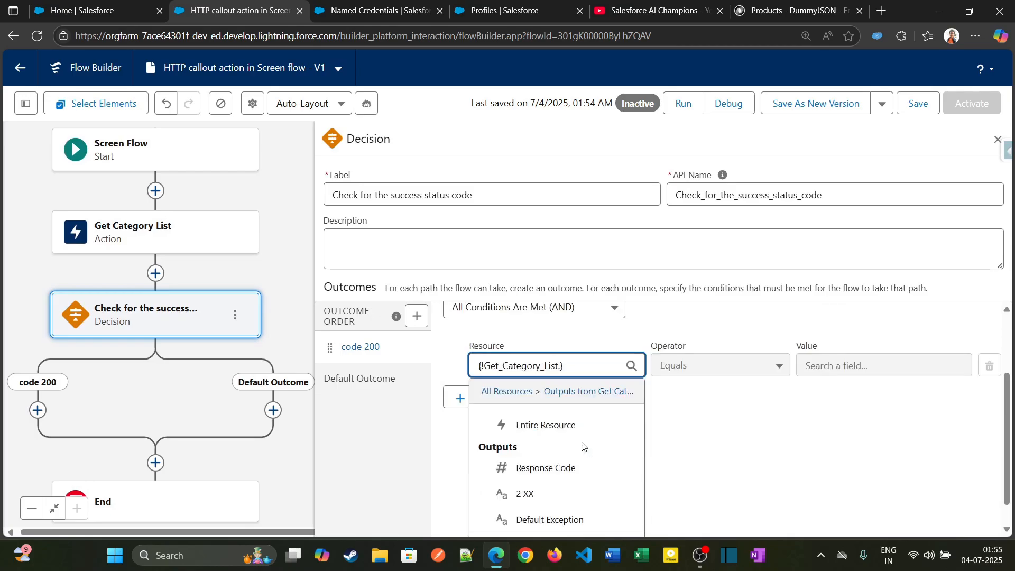
left_click(565, 473)
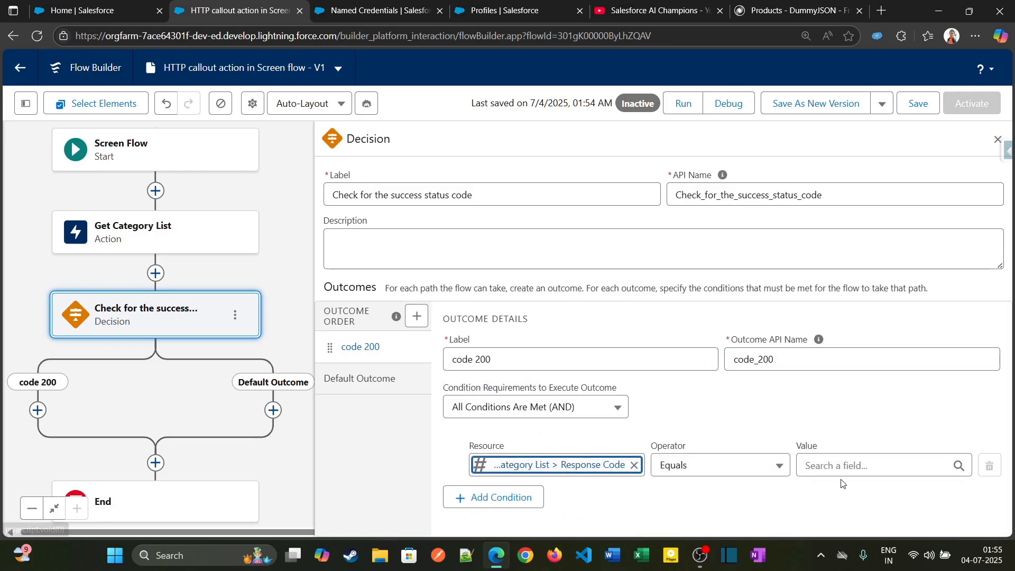
left_click(847, 466)
type("200")
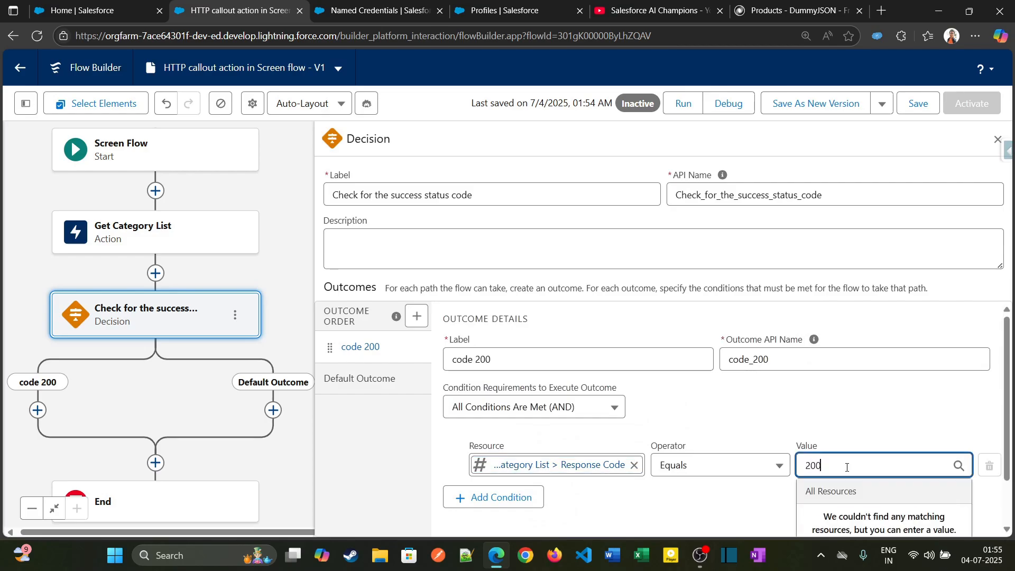
left_click(761, 419)
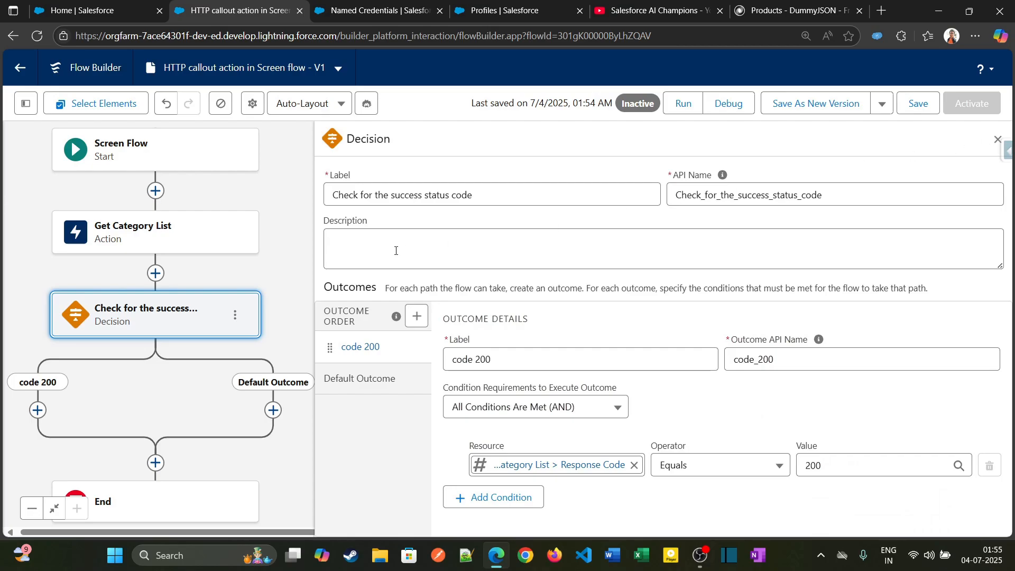
left_click(997, 139)
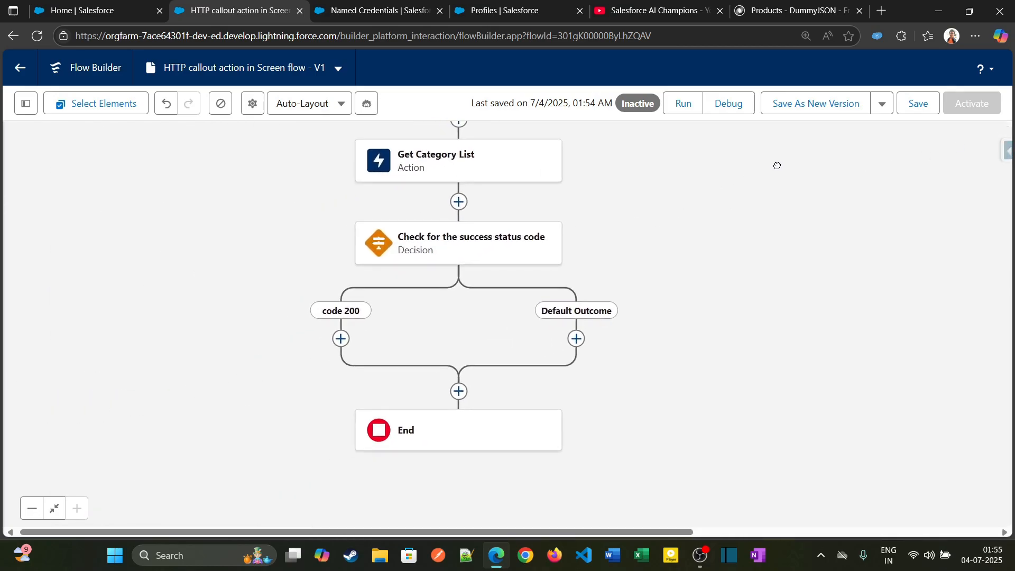
Step: Add a Screen element labelled Results on the code 200 path
left_click(341, 339)
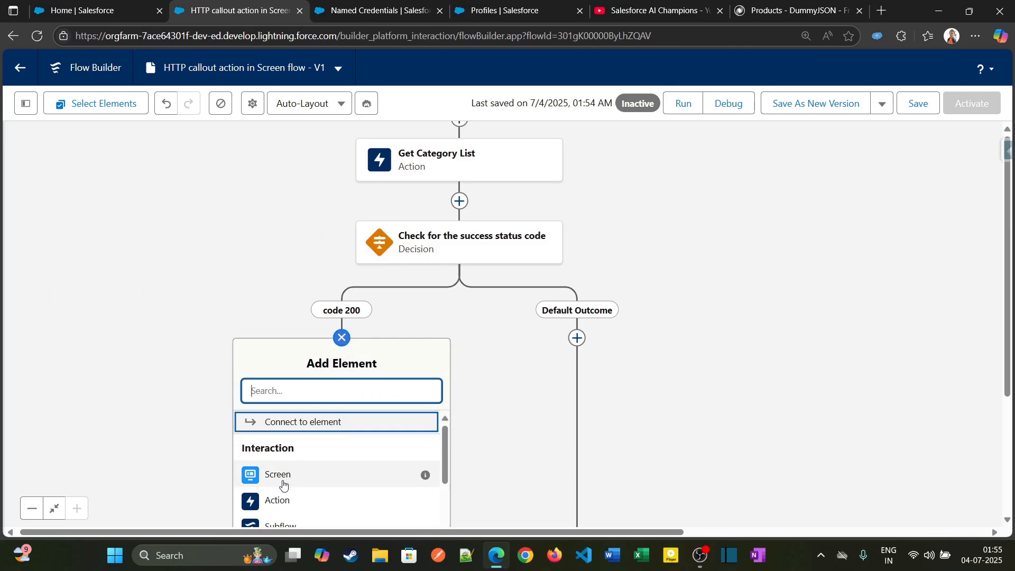
left_click(282, 484)
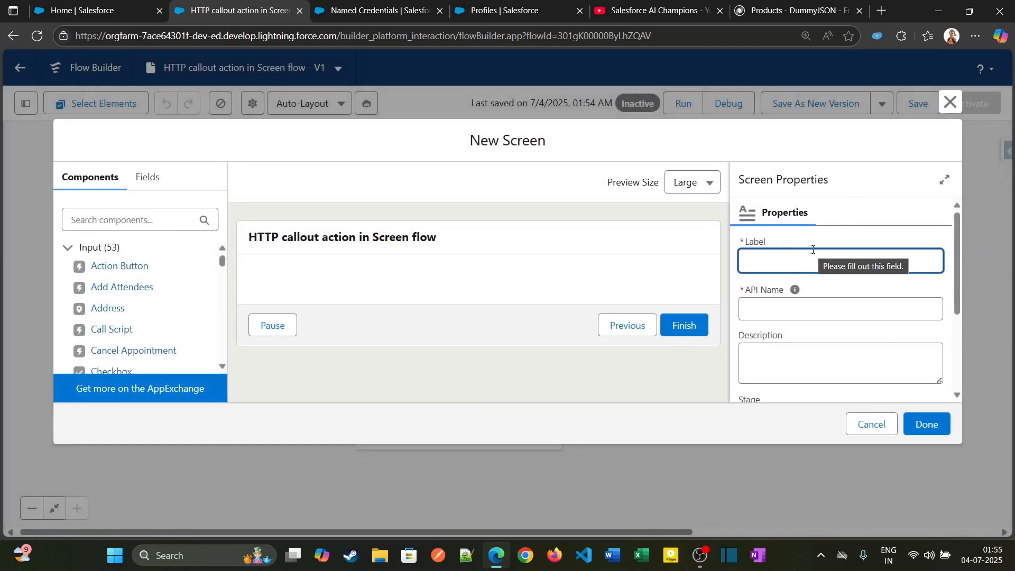
type("Results")
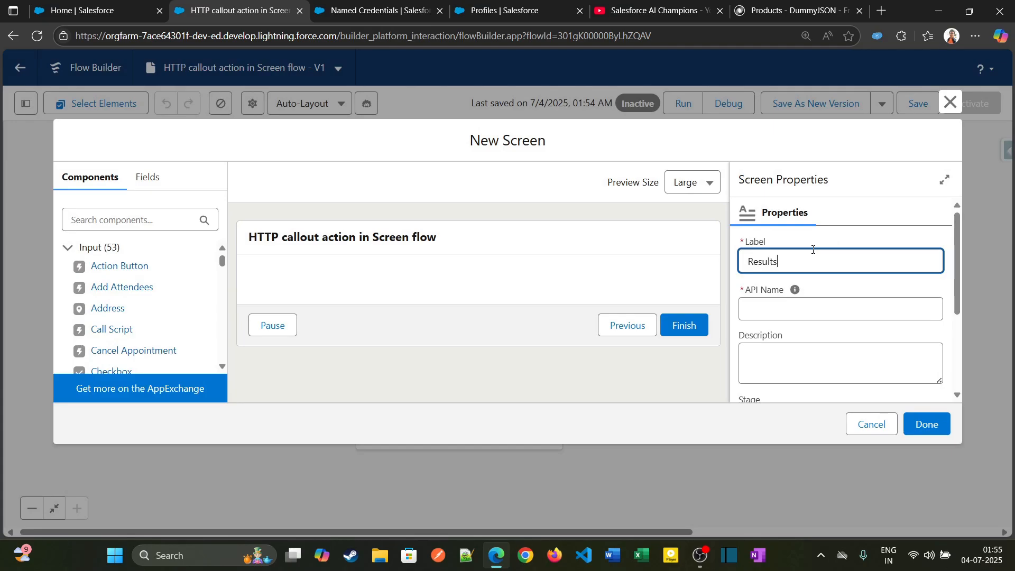
left_click(926, 423)
Step: Add a Display Text component to the Results screen and give it the API name Category_list
left_click(326, 379)
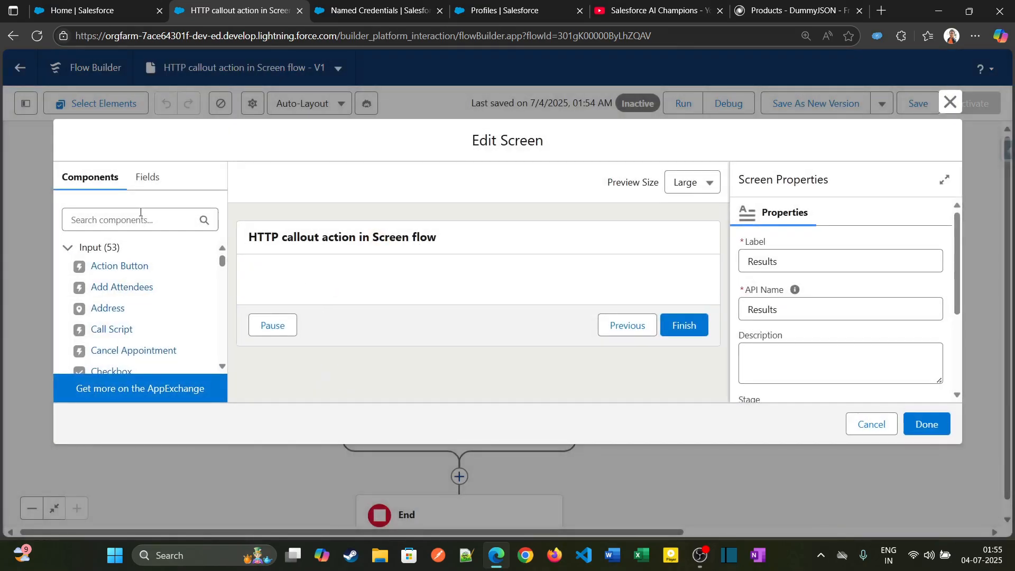
left_click(138, 216)
type("disp")
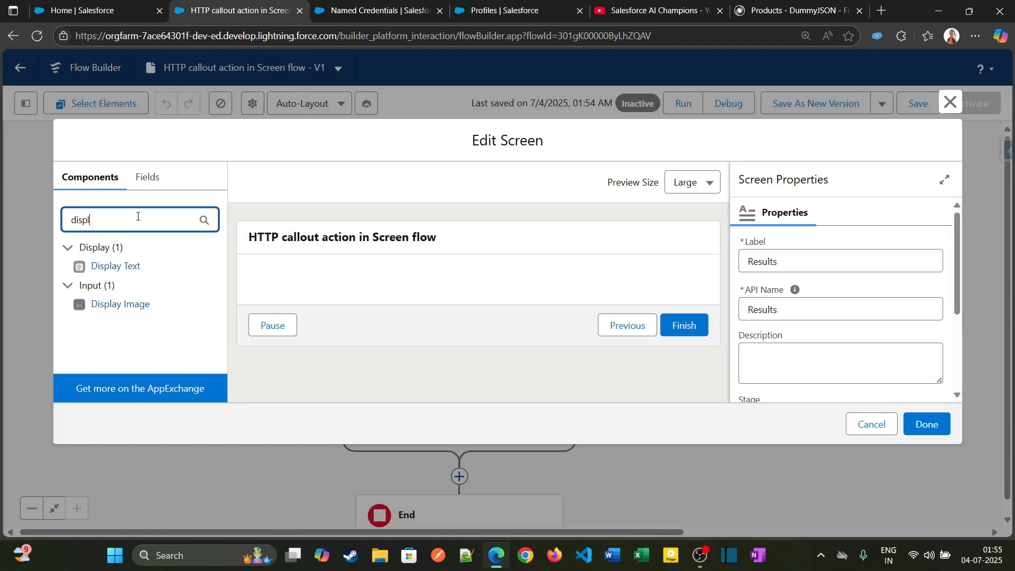
type("l")
left_click(116, 265)
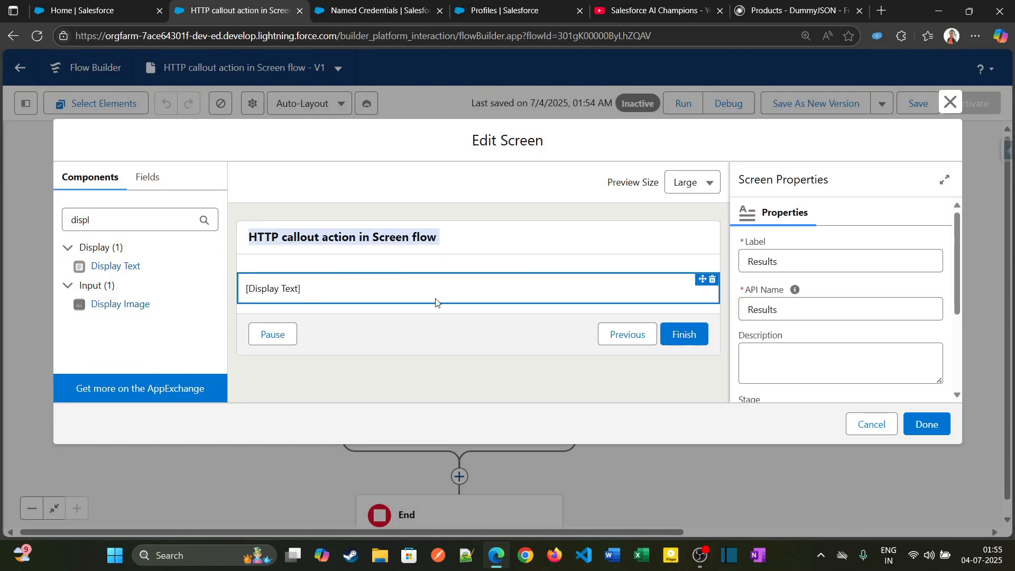
left_click(482, 280)
left_click(851, 263)
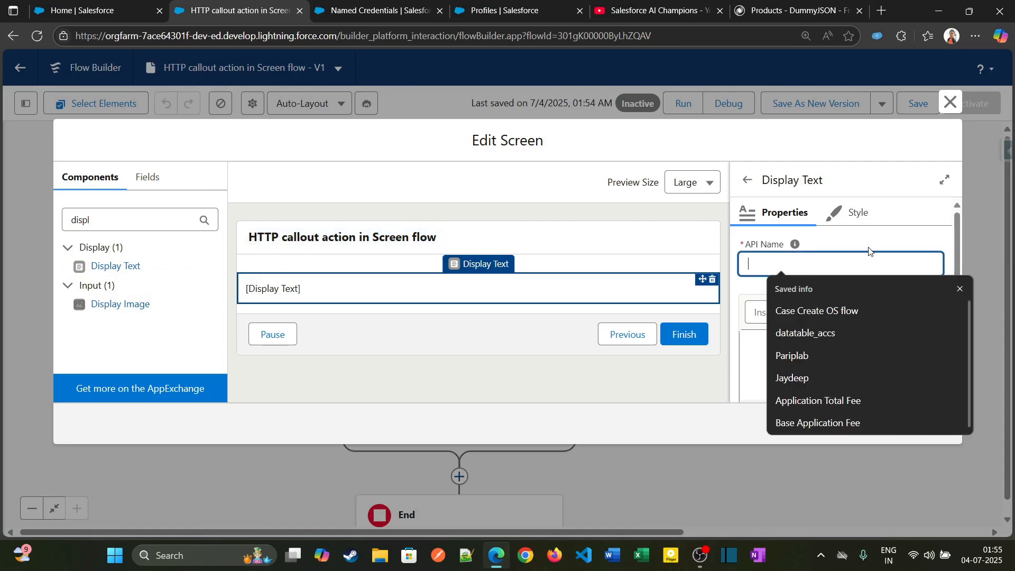
type("Cat")
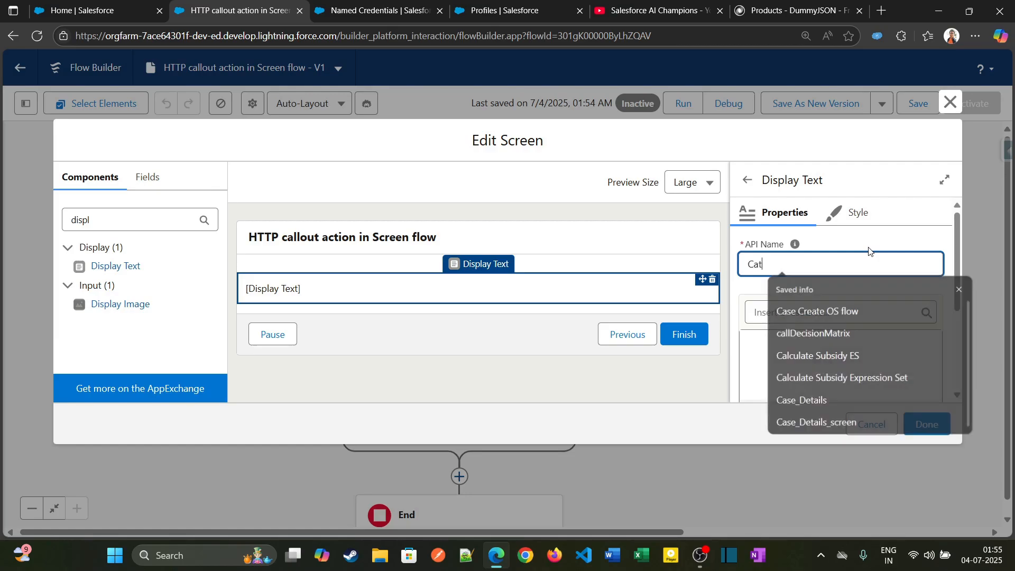
type("egory_li")
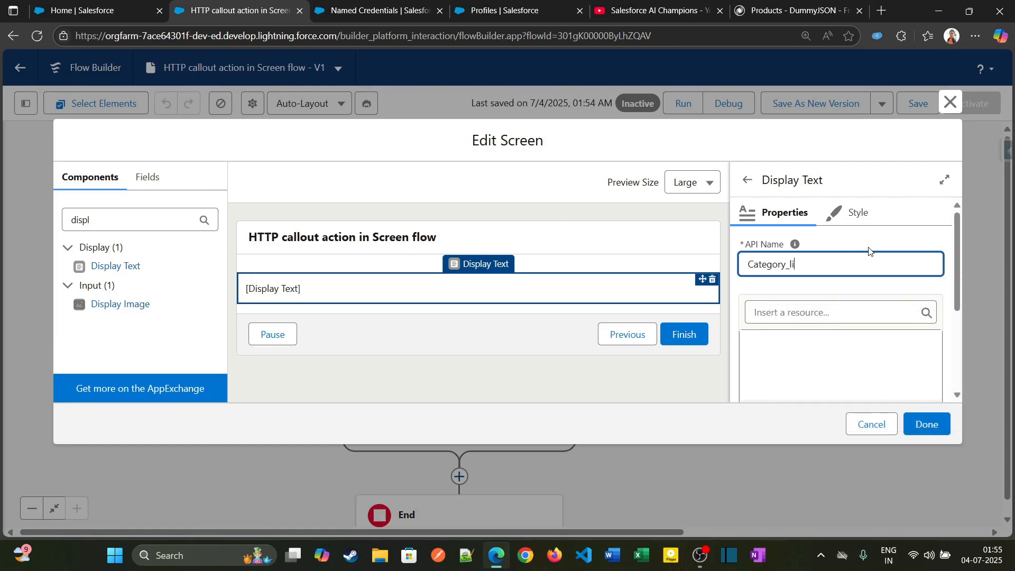
type("st")
key("Tab")
Step: Insert the Get_Category_List action's 2XX output into the display text and finish the screen edit
left_click(827, 313)
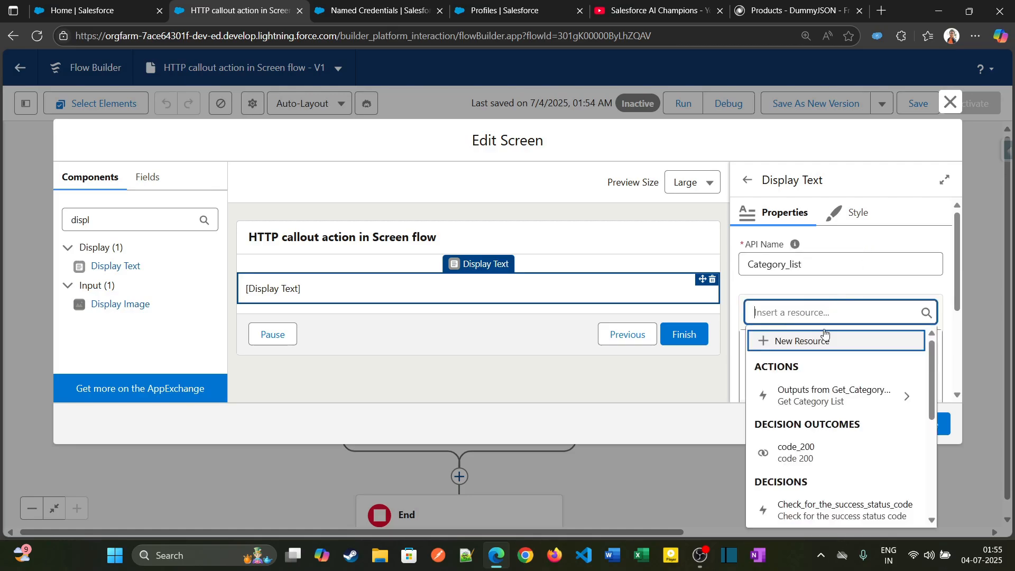
left_click(815, 391)
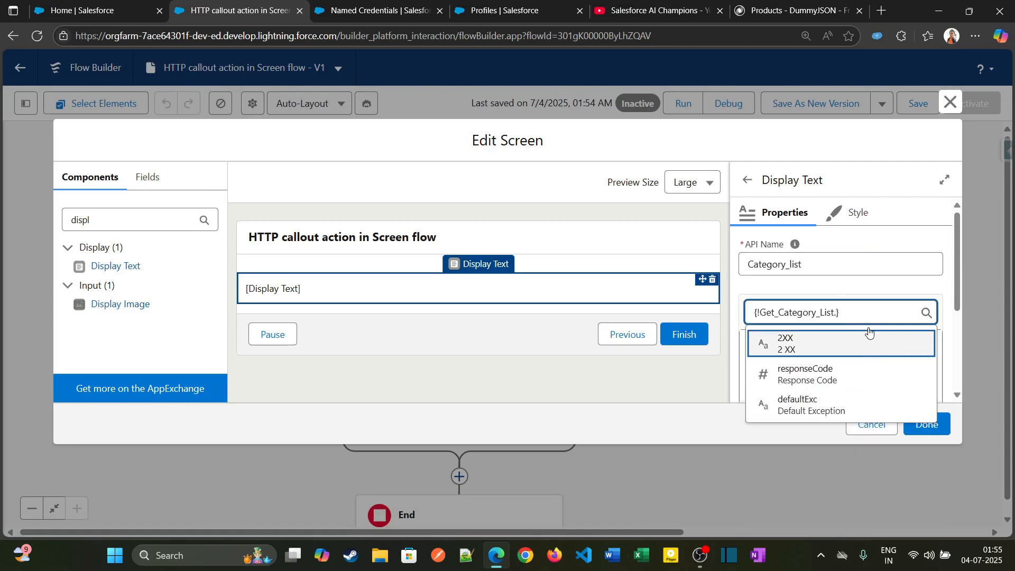
left_click(858, 346)
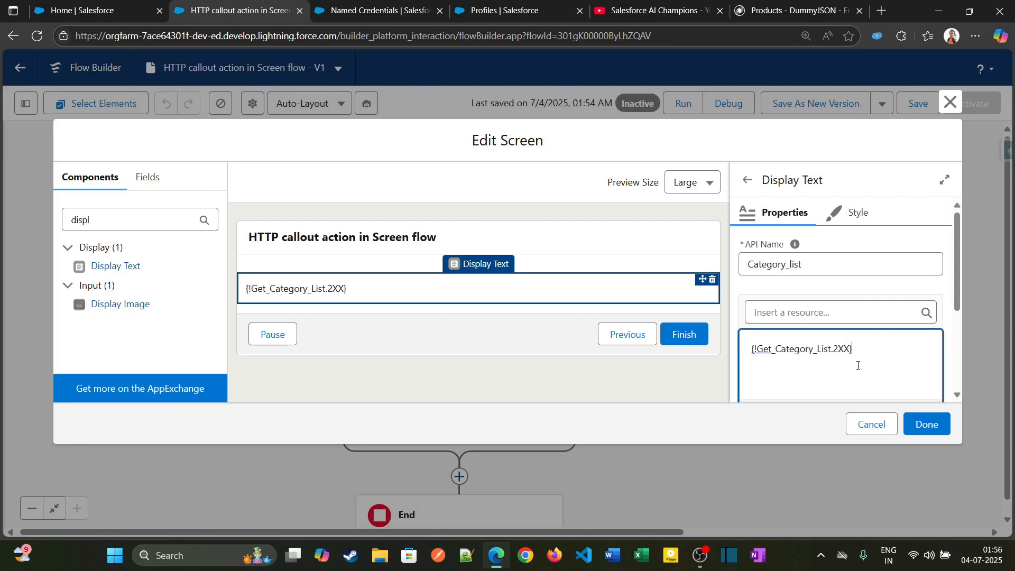
left_click(926, 423)
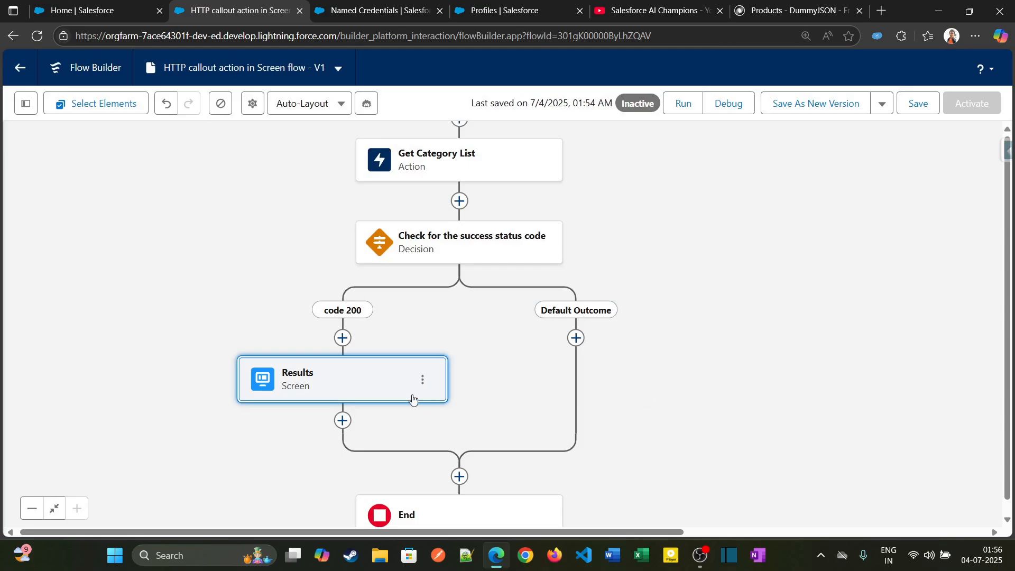
Step: Reopen the Results screen and add the line "Category List:" above the 2XX output in the display text
left_click(369, 381)
left_click(441, 301)
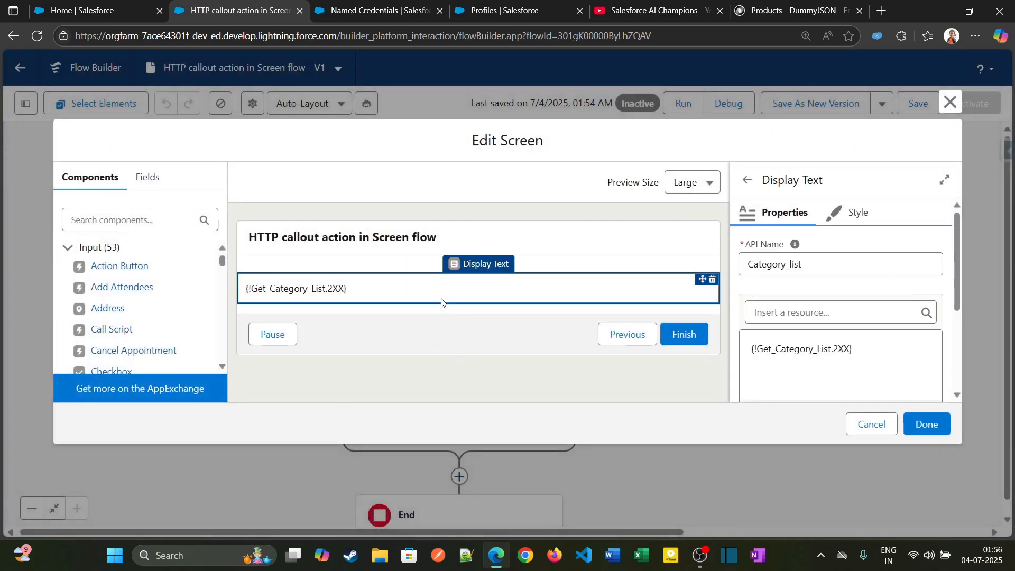
left_click_drag(752, 350, 764, 348)
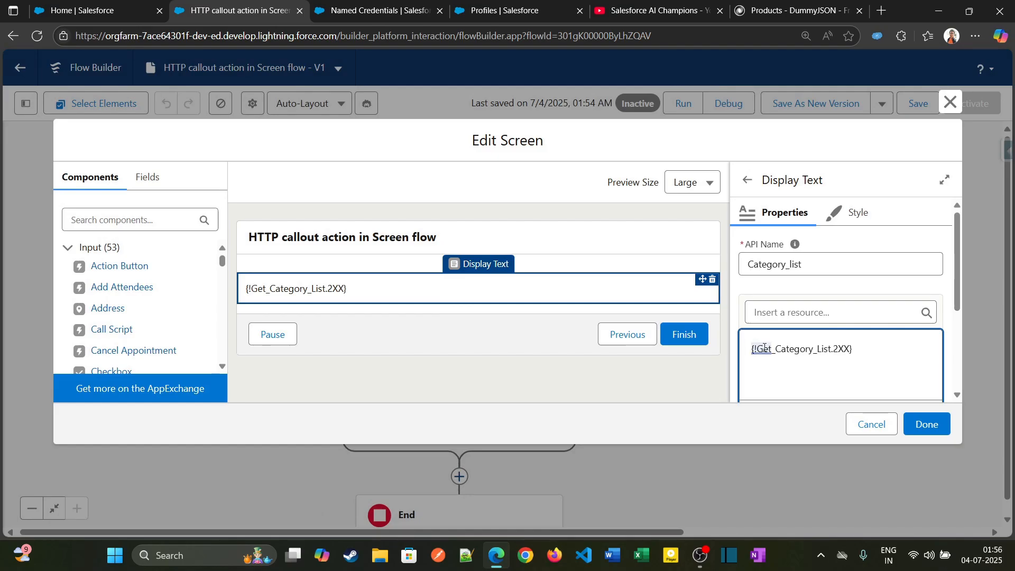
key("Return")
type("Catego")
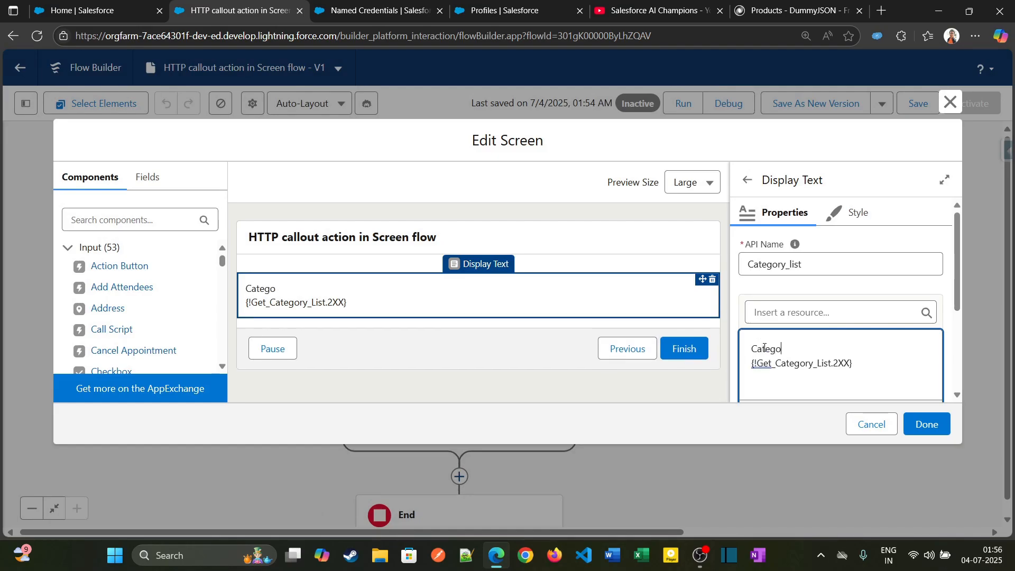
type("ry List")
Step: Set the font size of the "Category List:" heading and its 2XX output line to 16
left_click_drag(849, 364, 753, 349)
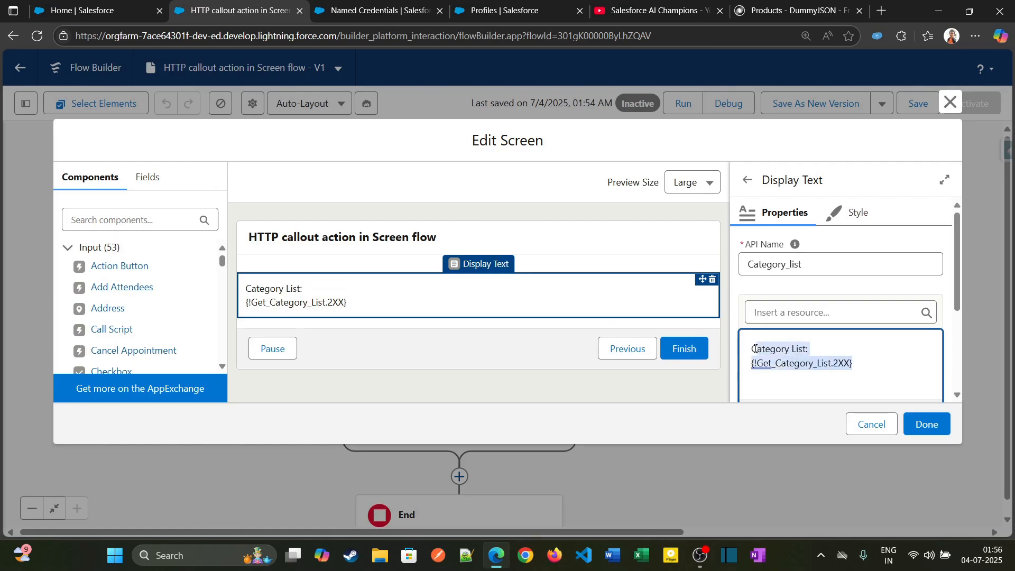
scroll(922, 316, "down", 3)
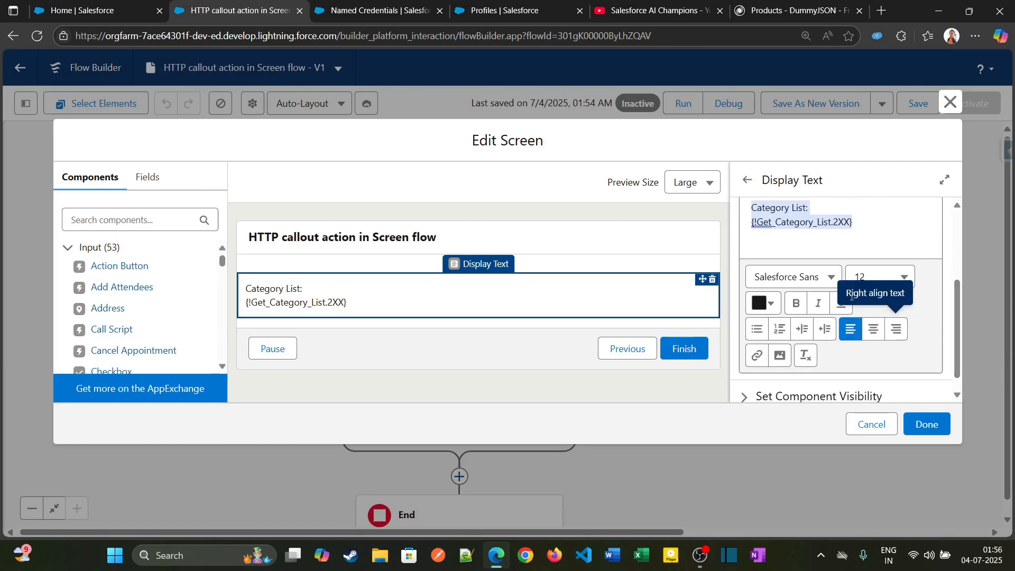
left_click(880, 277)
left_click(856, 453)
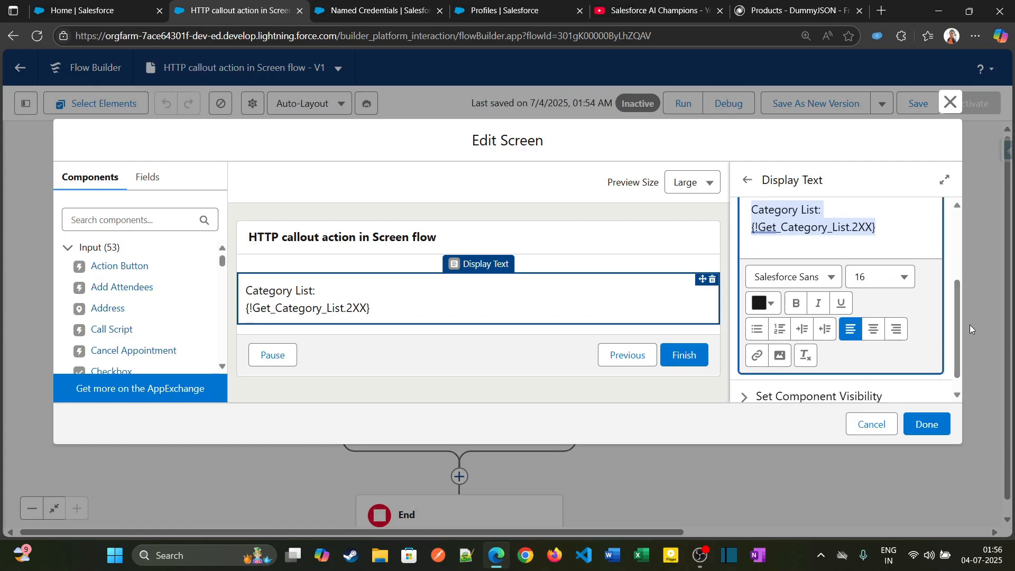
Step: Add a first line reading "Status Code:" followed by the Get_Category_List responseCode output to the display text
scroll(960, 325, "up", 3)
left_click(751, 347)
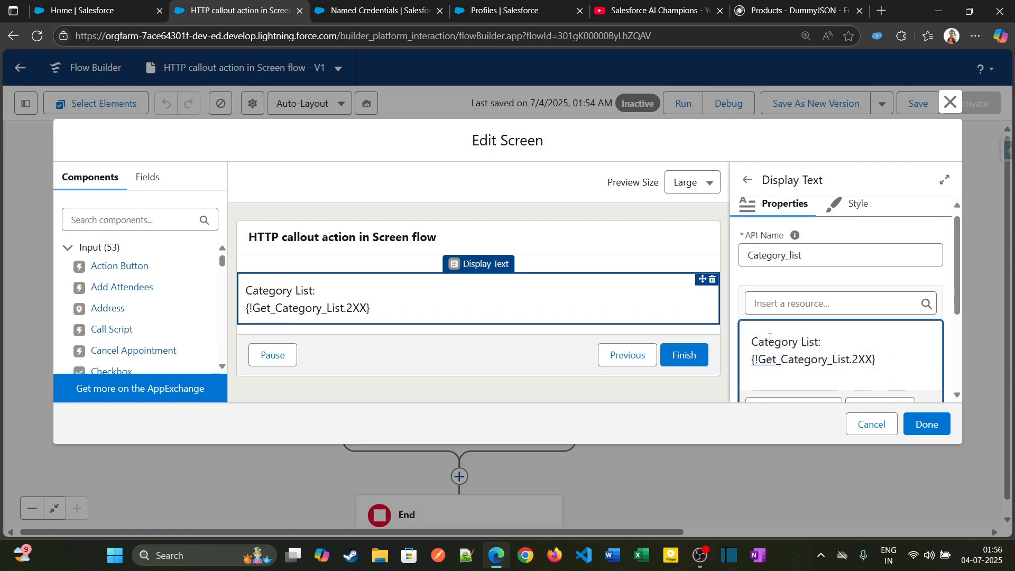
key("Return")
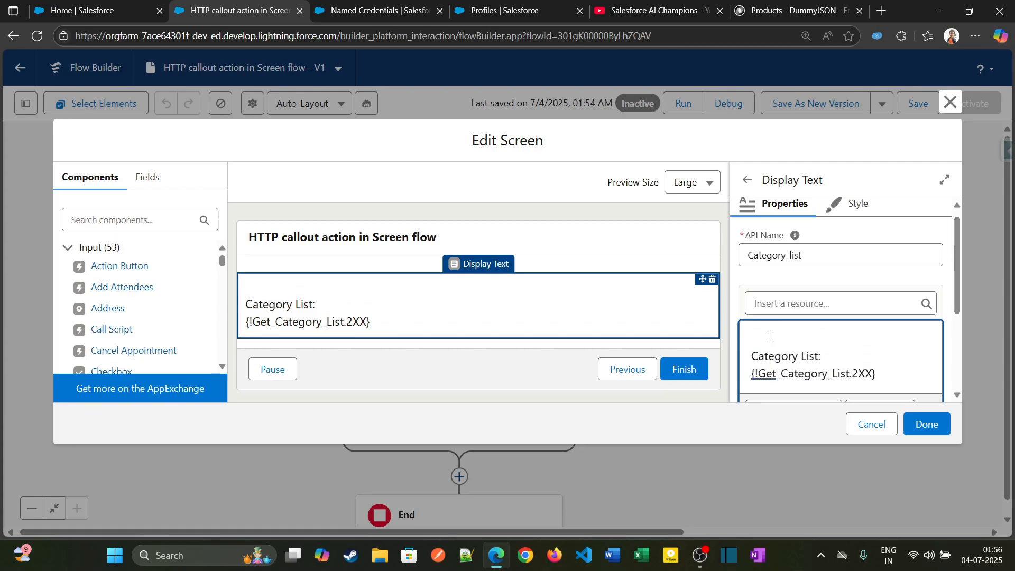
type("Status Code:")
left_click(842, 294)
left_click(846, 385)
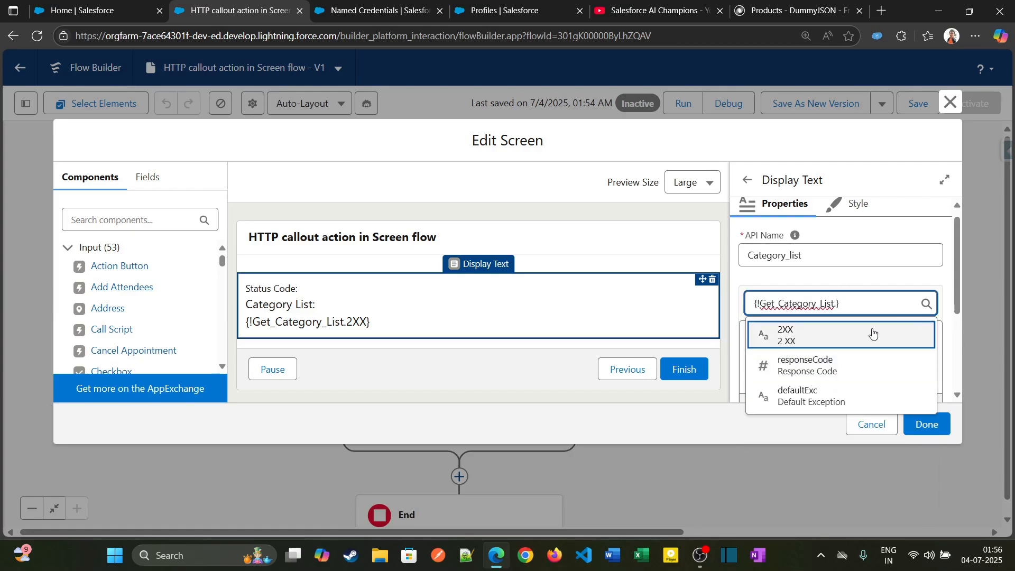
left_click(859, 369)
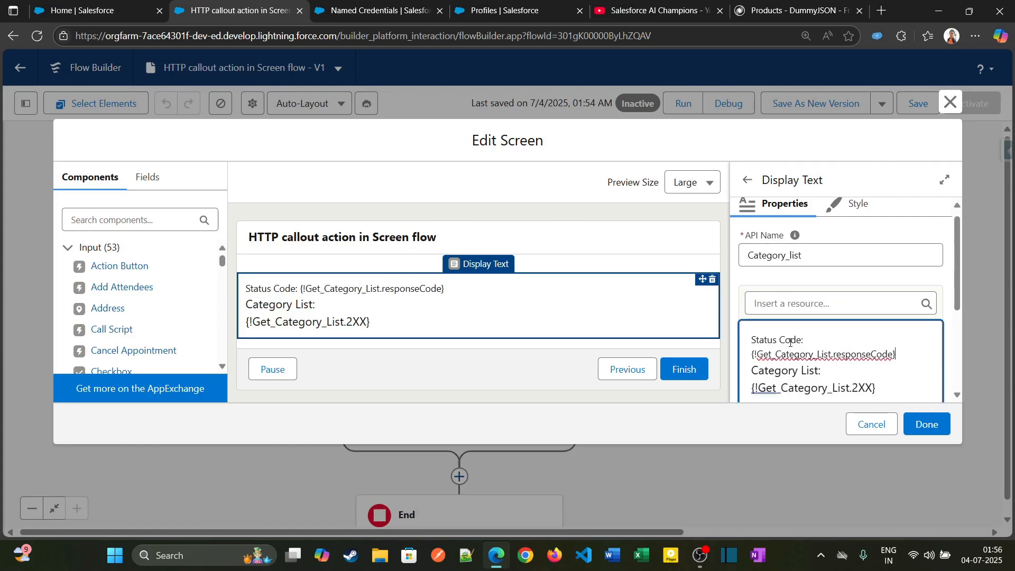
Step: Set the status code line's font size to 16, finish the screen edit and save the flow
left_click_drag(896, 355, 752, 338)
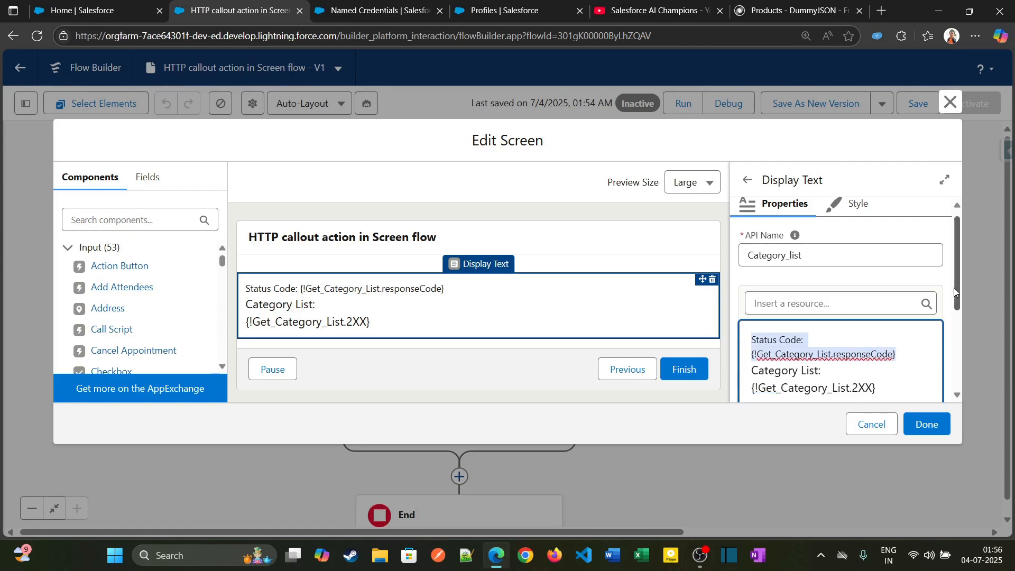
left_click_drag(954, 287, 956, 328)
left_click(880, 313)
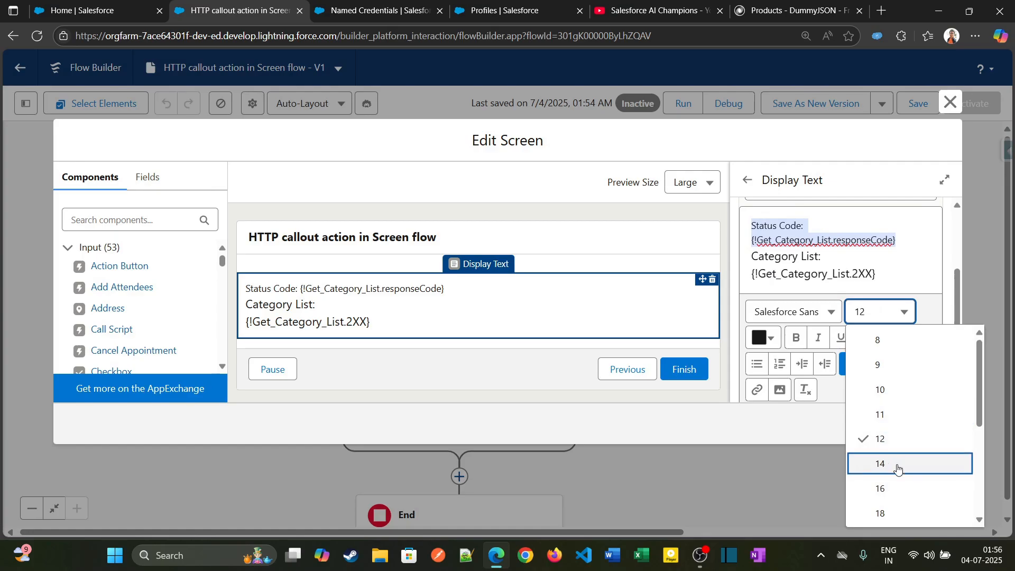
left_click(897, 465)
left_click(902, 315)
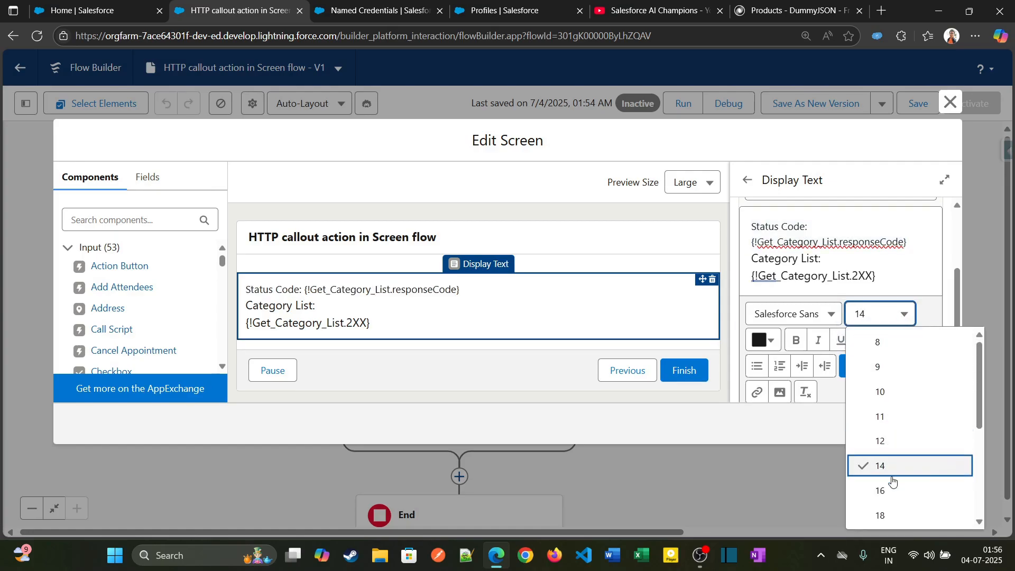
left_click(904, 468)
left_click(850, 261)
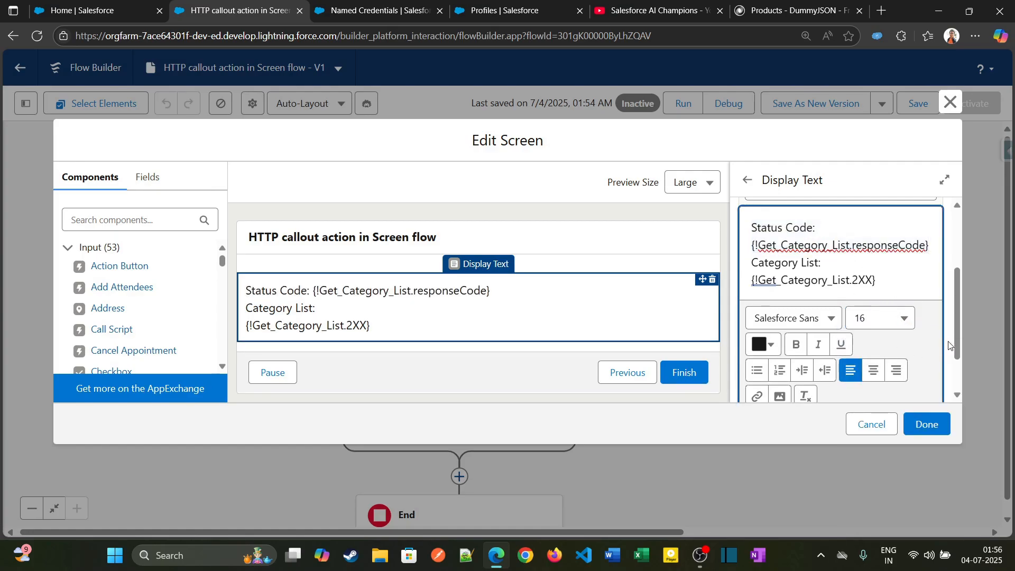
left_click(924, 421)
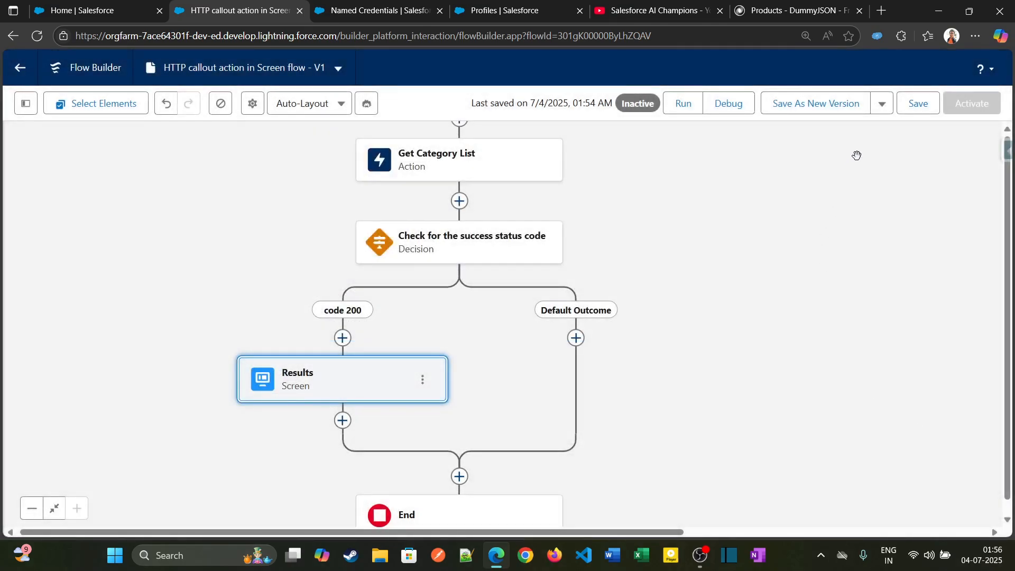
left_click(914, 104)
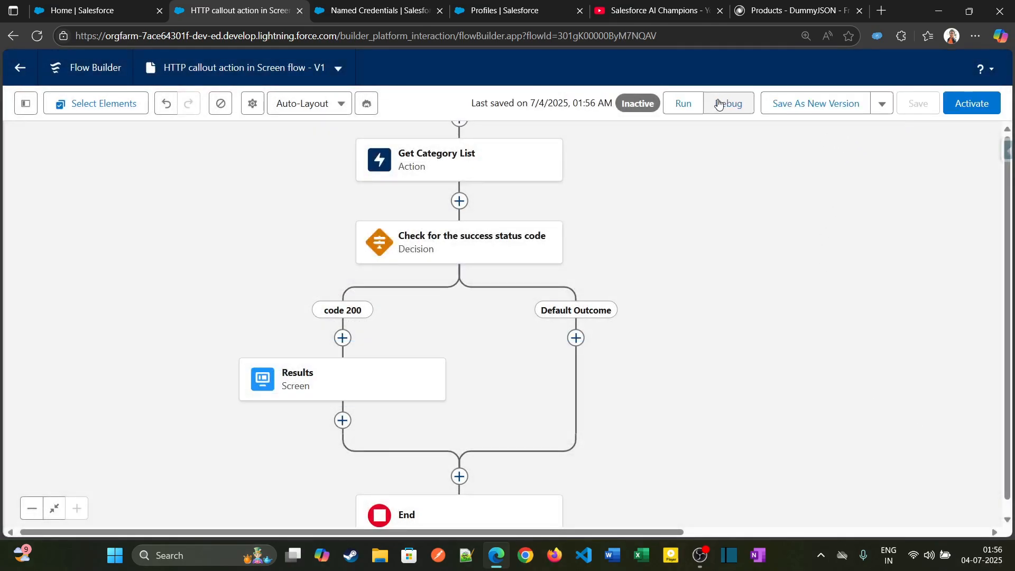
Step: Debug the saved flow and check the status code and category list shown on the results screen
left_click(721, 104)
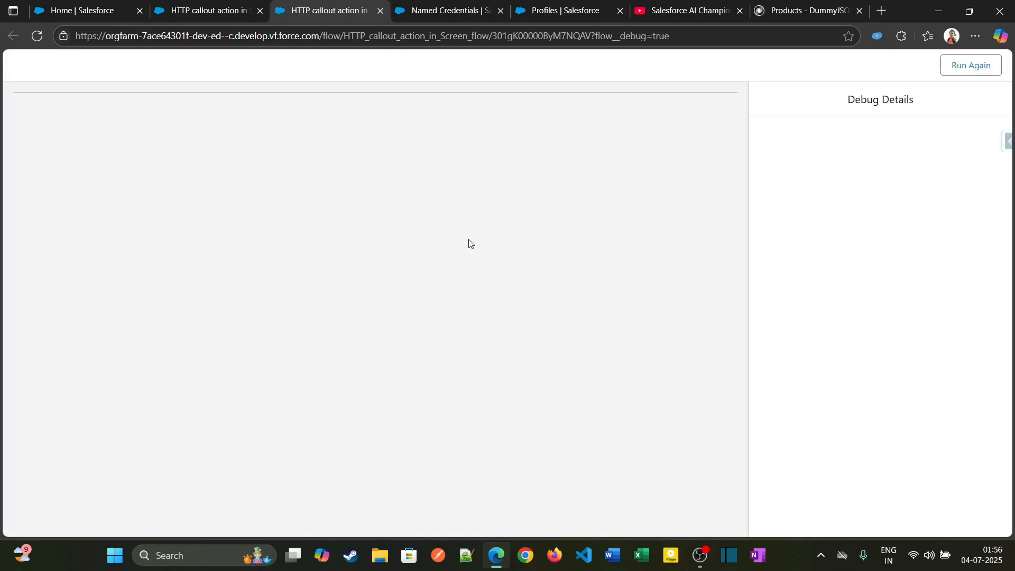
left_click(682, 384)
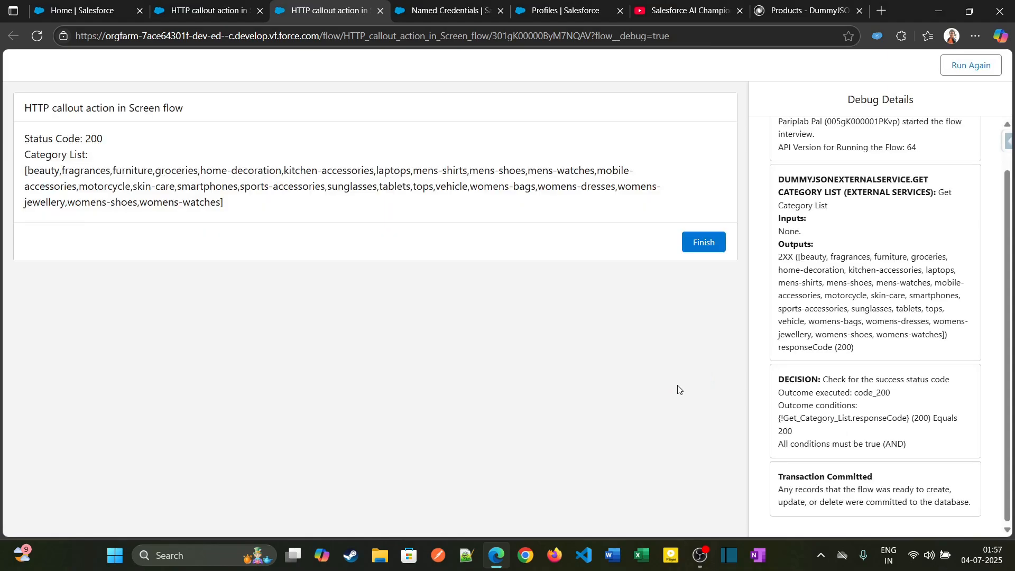
left_click_drag(29, 136, 88, 155)
left_click_drag(31, 169, 217, 203)
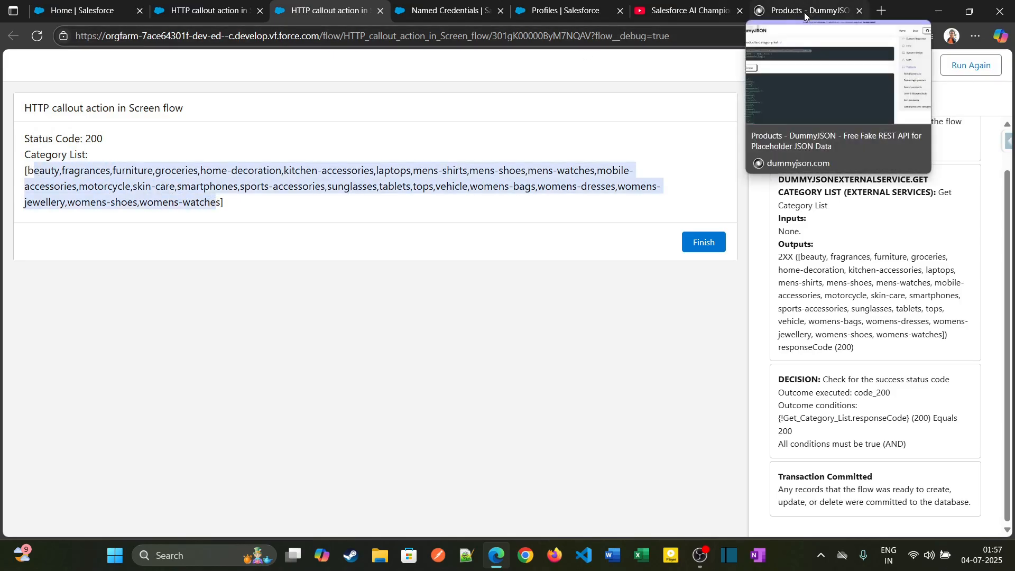
Step: Return to the flow canvas and review the path from the Get Category List action through the decision to the end
left_click(214, 10)
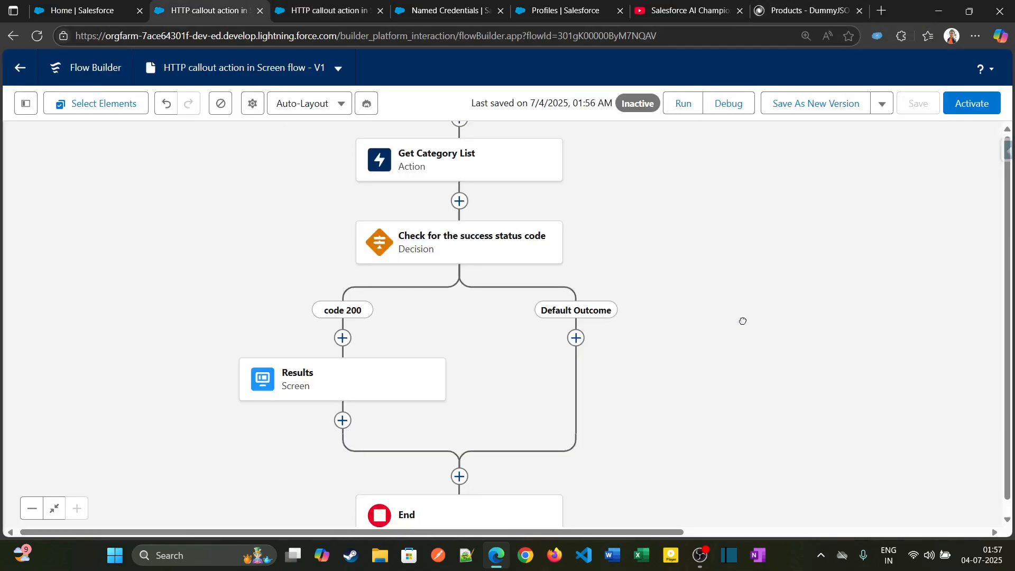
left_click_drag(743, 321, 733, 355)
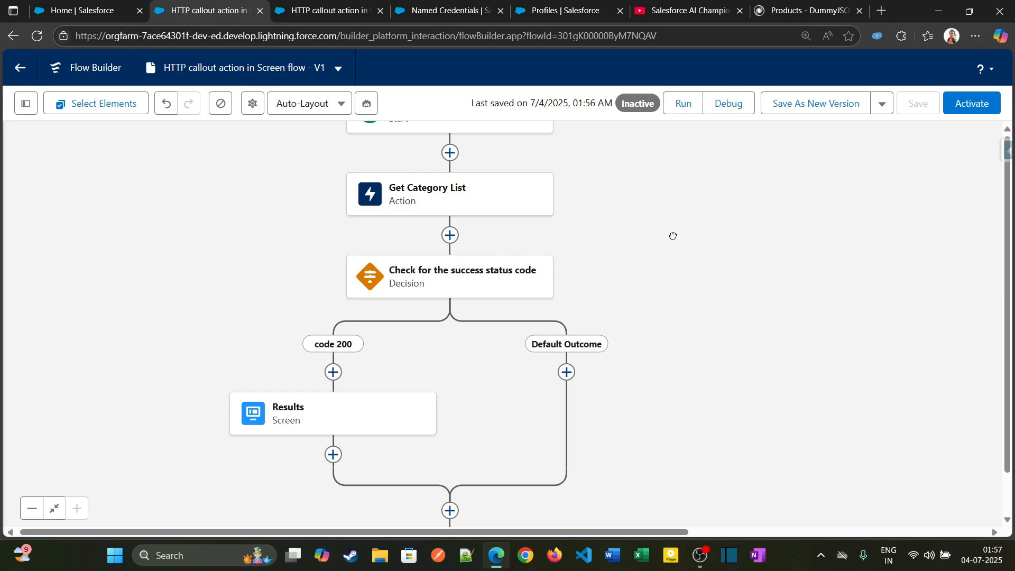
left_click_drag(674, 234, 674, 159)
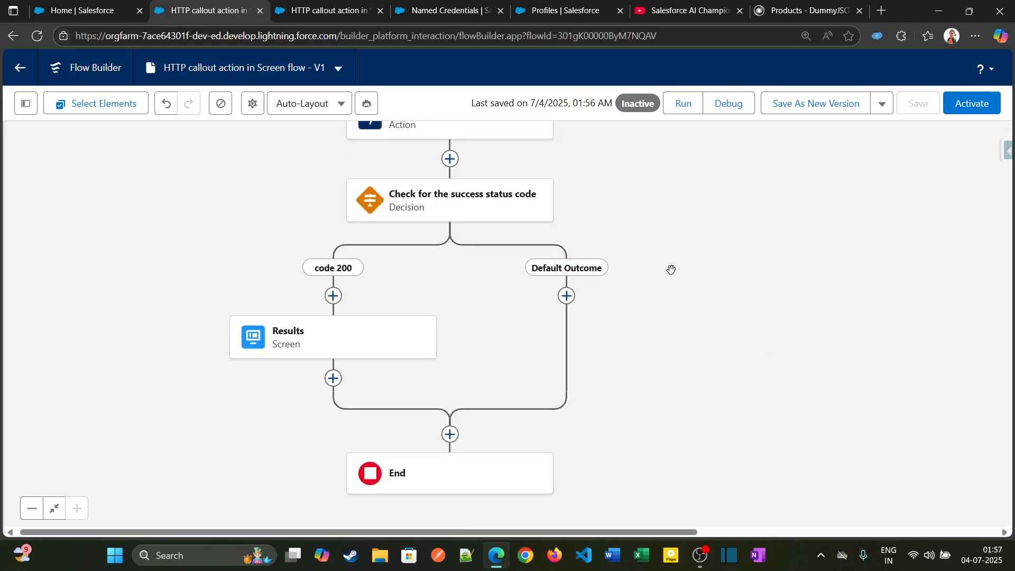